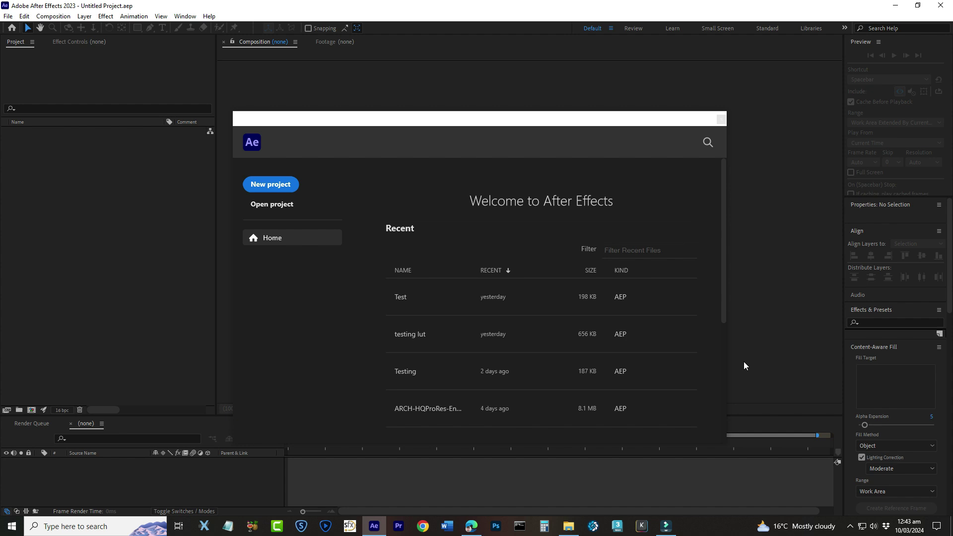
{"action": "left_click", "coordinate": [568, 526]}
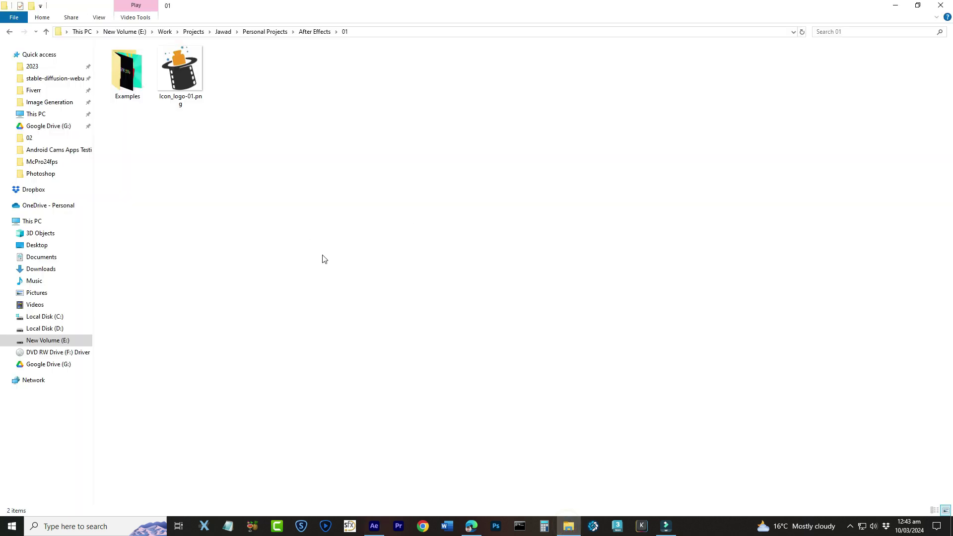
{"action": "left_click", "coordinate": [123, 72]}
{"action": "double_click", "coordinate": [123, 72]}
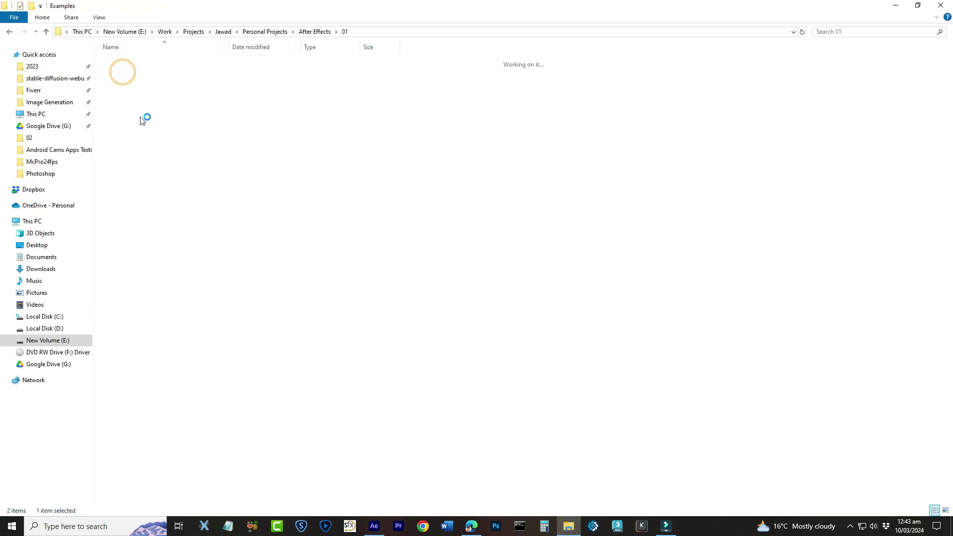
{"action": "double_click", "coordinate": [128, 84]}
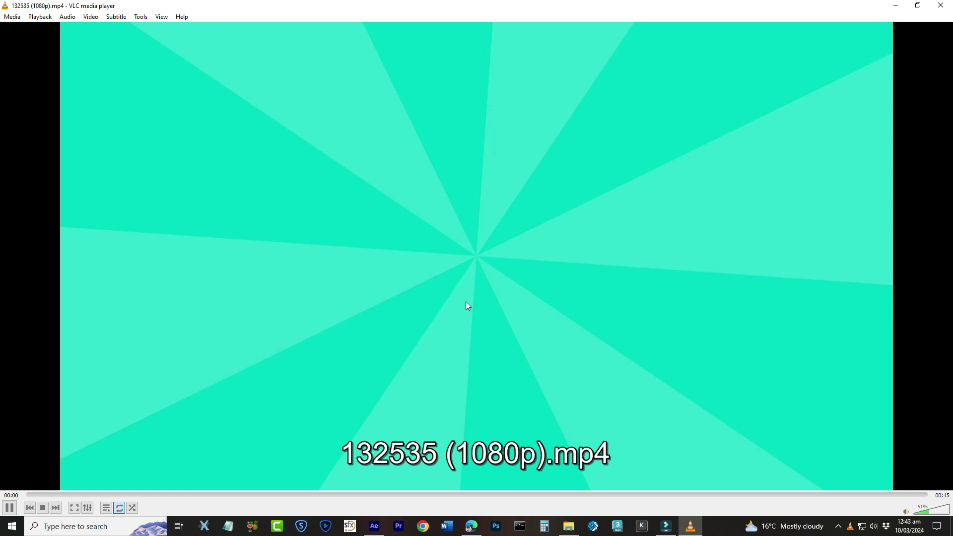
Skip through the remaining example clips up to sound_-_2972 (540p).mp4, then quit VLC
{"action": "key", "text": "n"}
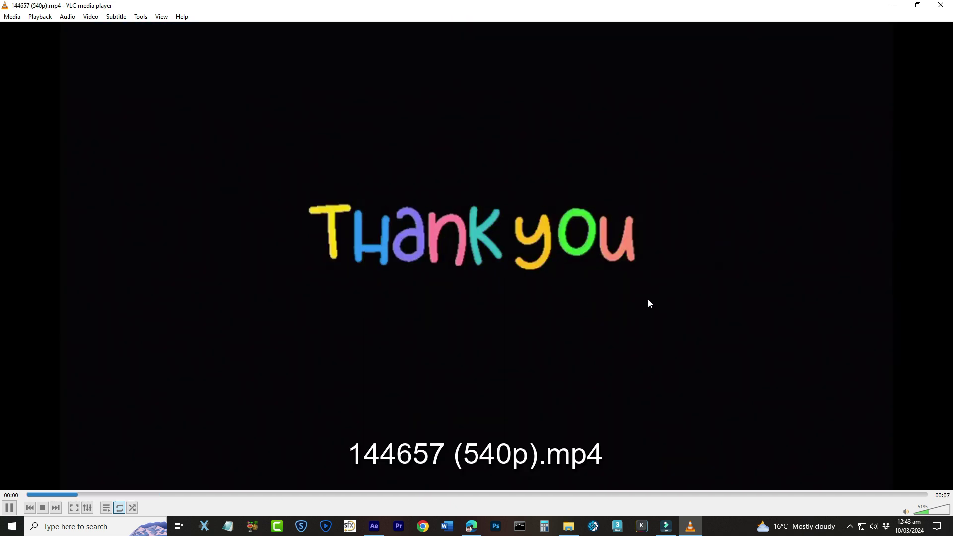
{"action": "key", "text": "n"}
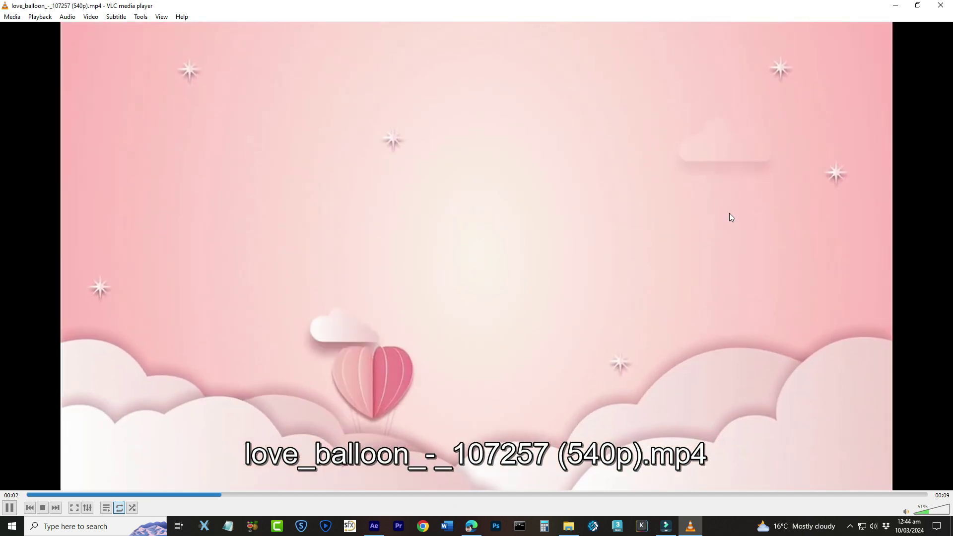
{"action": "key", "text": "n"}
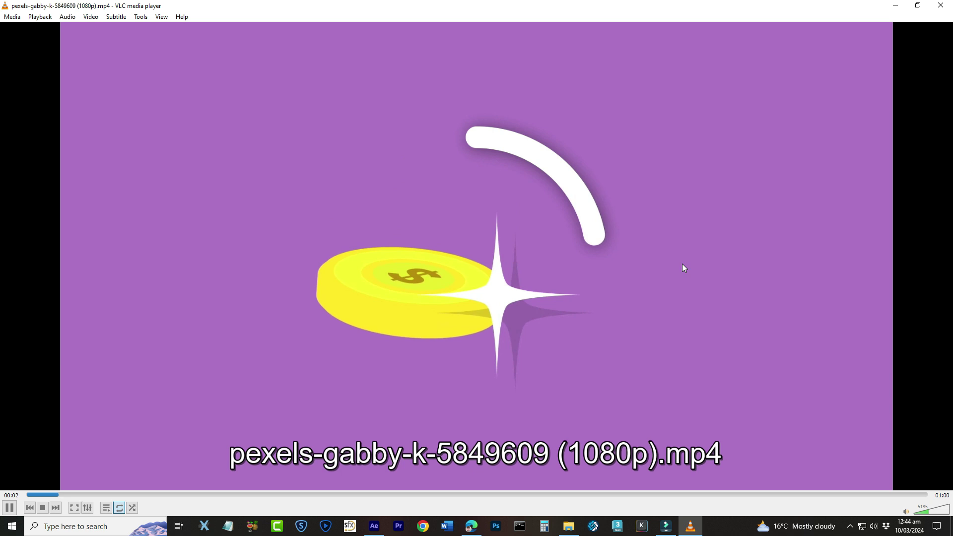
{"action": "key", "text": "n"}
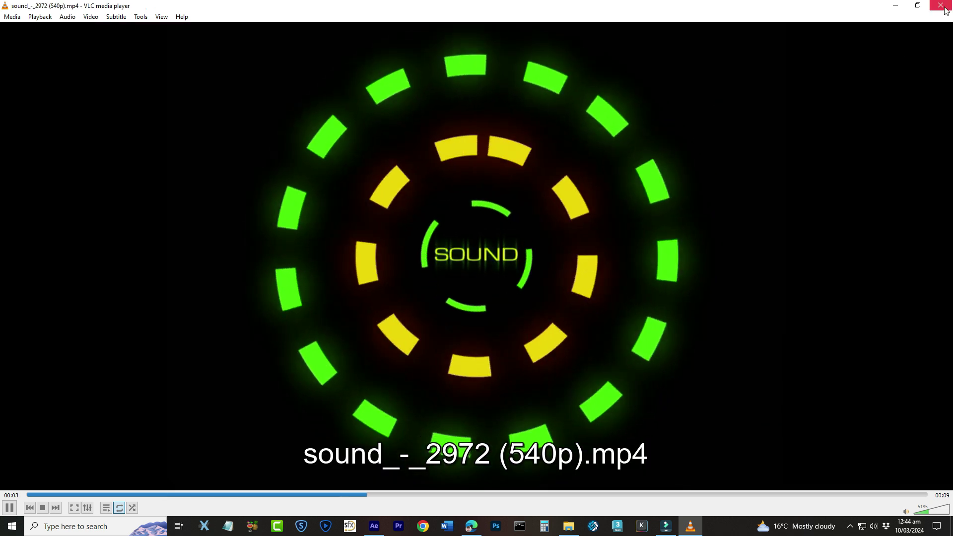
{"action": "key", "text": "ctrl+q"}
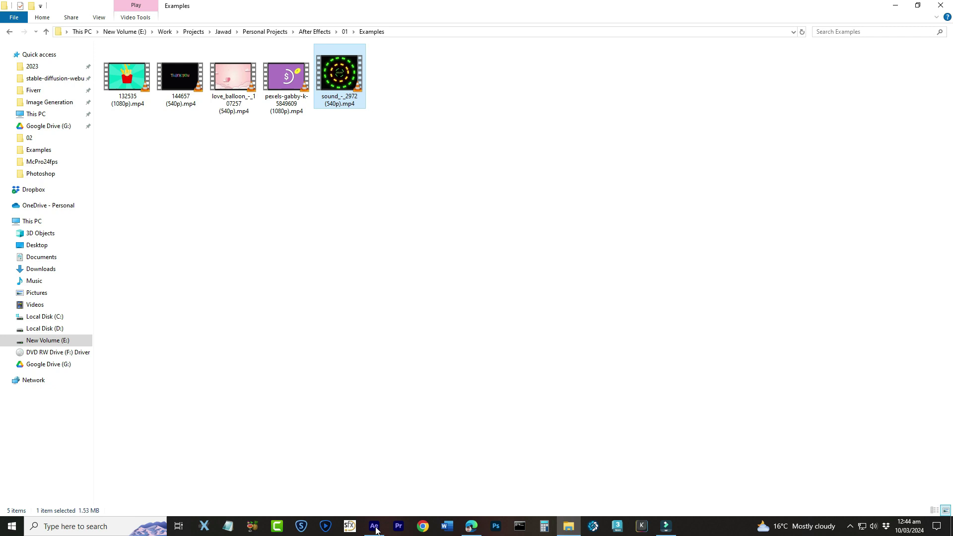
Bring After Effects to the front and nudge its Welcome window slightly up and right
{"action": "left_click", "coordinate": [374, 527]}
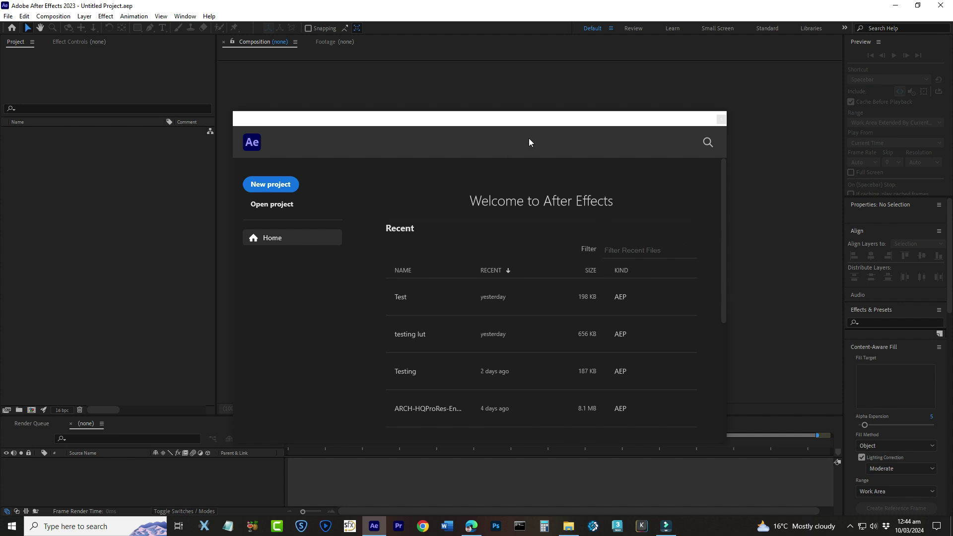
{"action": "left_click_drag", "start_coordinate": [543, 123], "coordinate": [538, 96]}
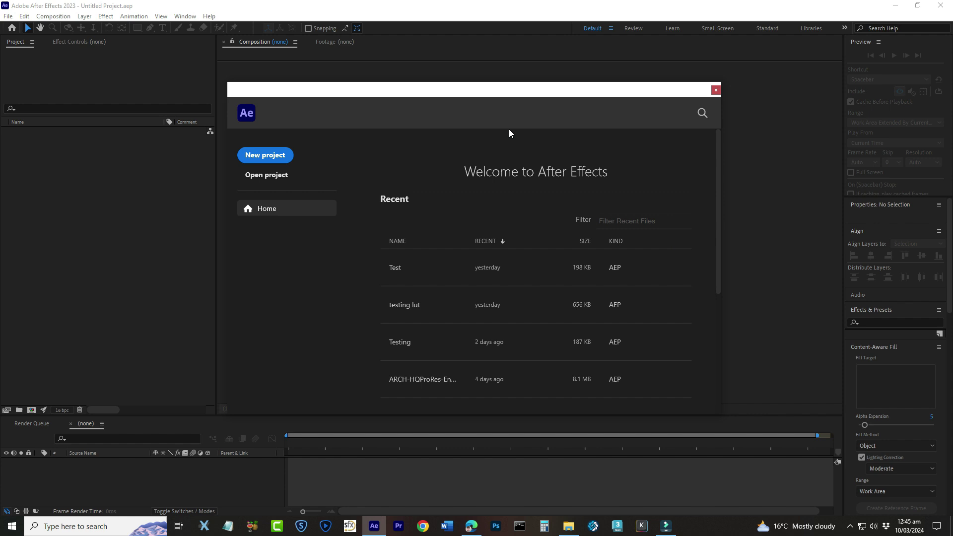
{"action": "left_click_drag", "start_coordinate": [499, 92], "coordinate": [527, 108]}
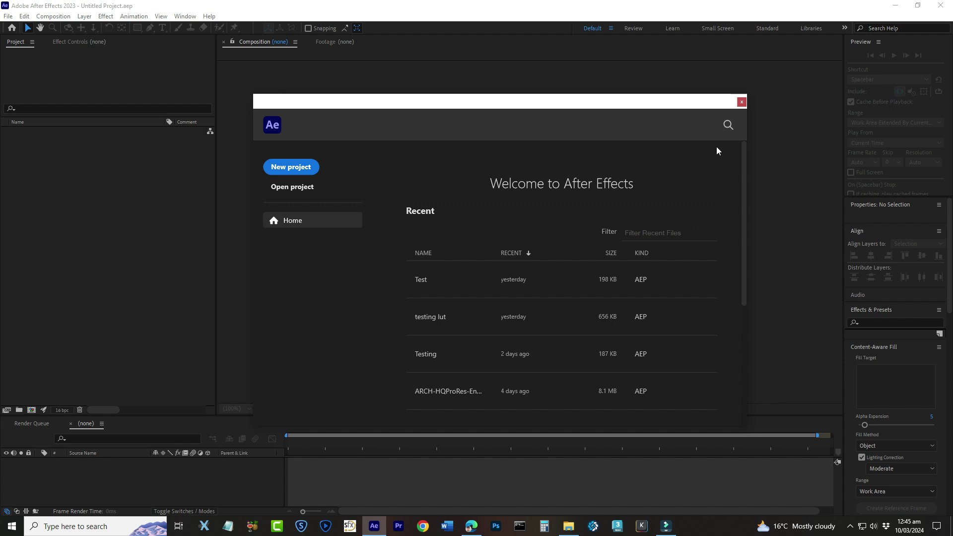
Choose New project on the Welcome screen to get an empty Untitled Project
{"action": "left_click", "coordinate": [293, 168]}
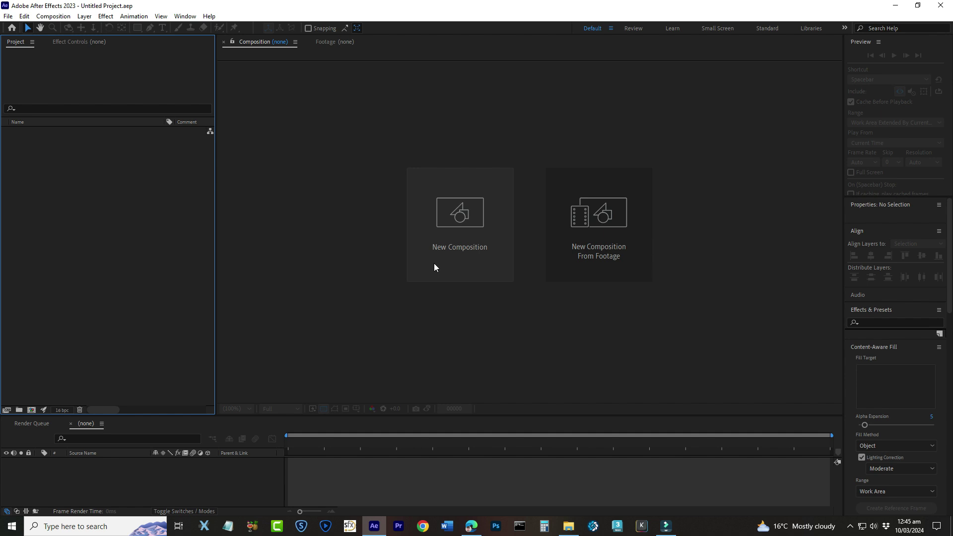
Import Icon_logo-01.png from the 01 folder using File > Import > File
{"action": "left_click", "coordinate": [8, 16]}
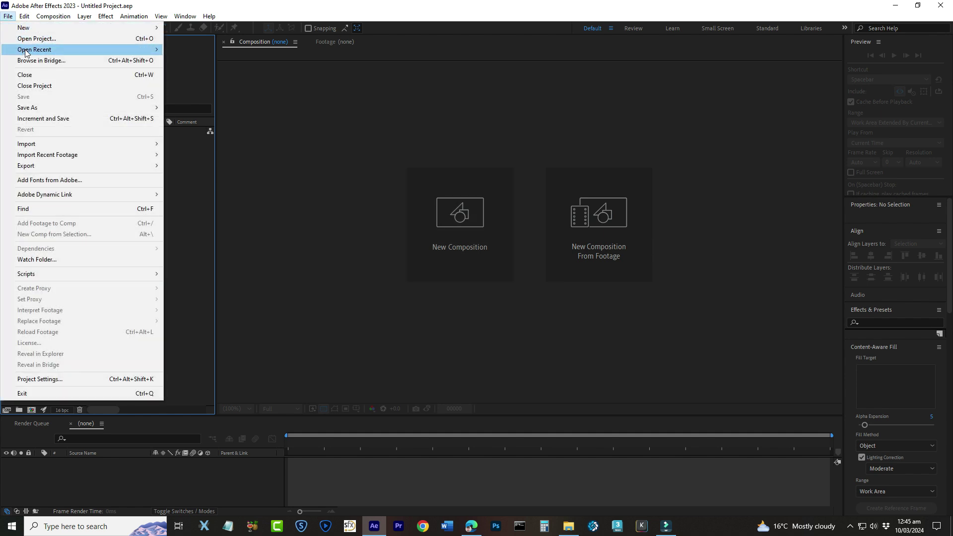
{"action": "mouse_move", "coordinate": [39, 148]}
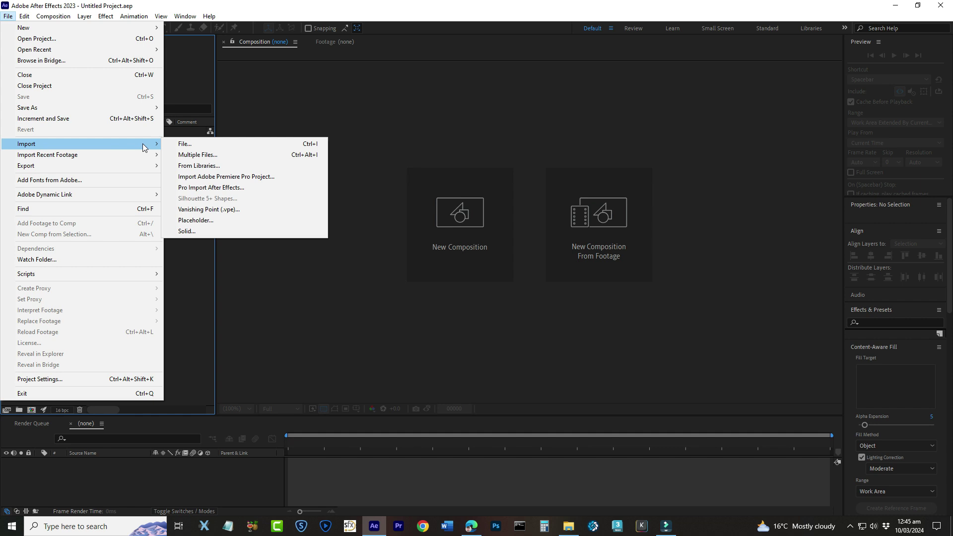
{"action": "left_click", "coordinate": [188, 145]}
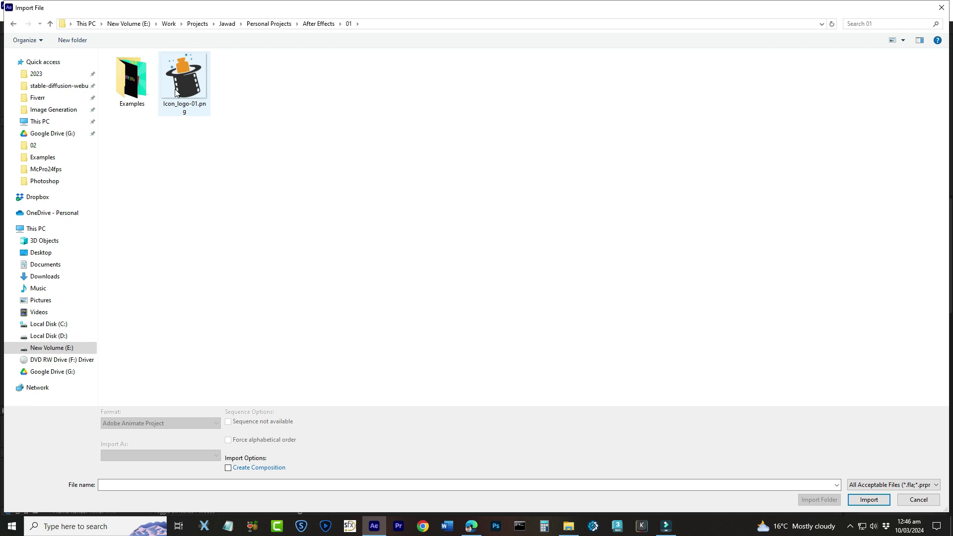
{"action": "left_click", "coordinate": [176, 93]}
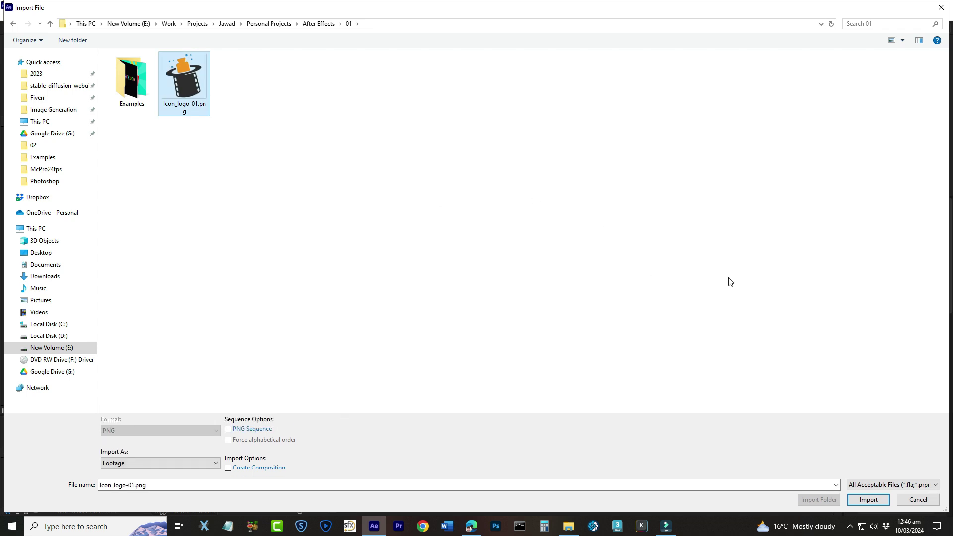
{"action": "left_click", "coordinate": [875, 504]}
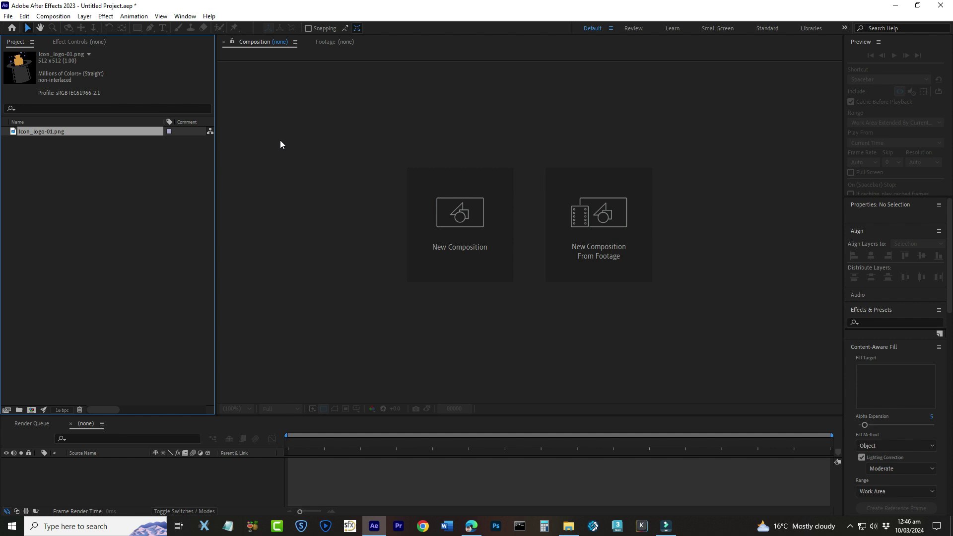
{"action": "left_click", "coordinate": [248, 44]}
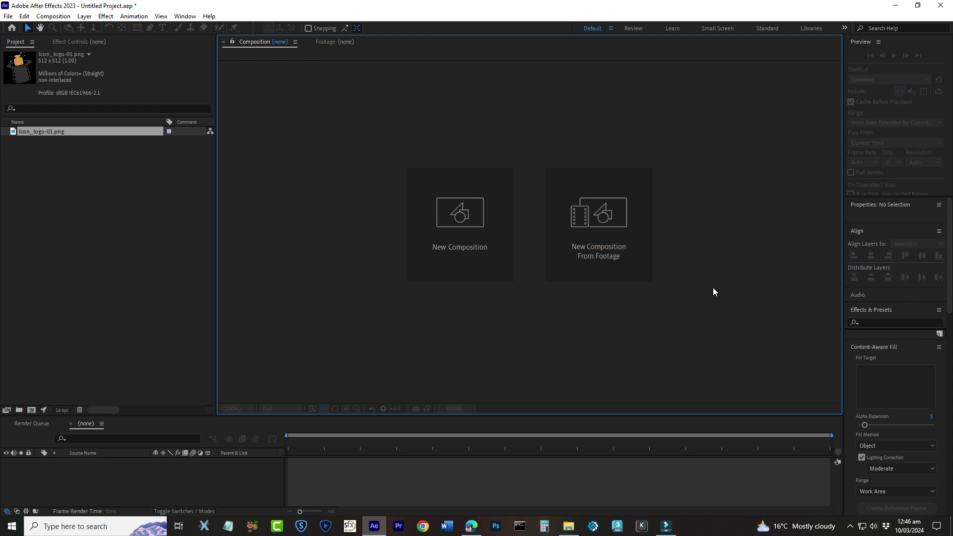
{"action": "left_click", "coordinate": [18, 42]}
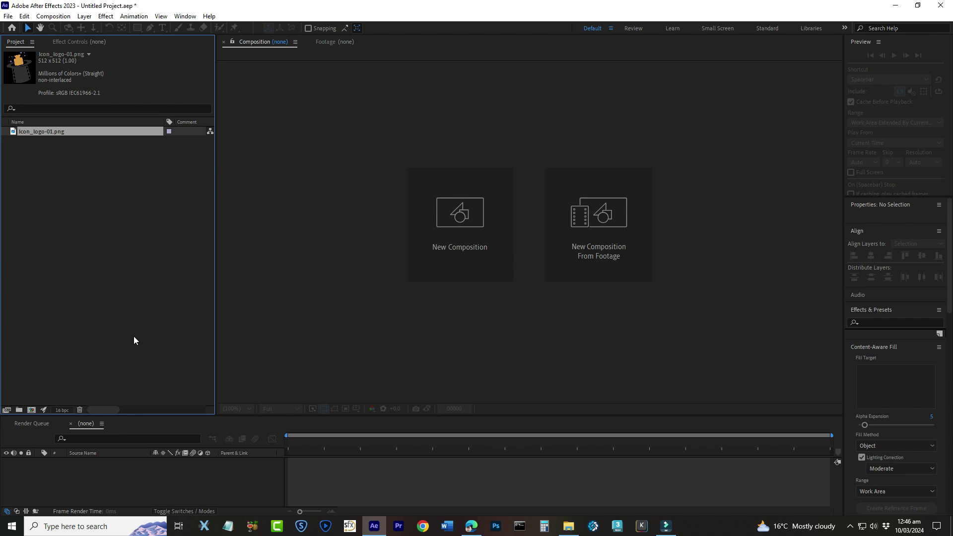
{"action": "left_click", "coordinate": [88, 427]}
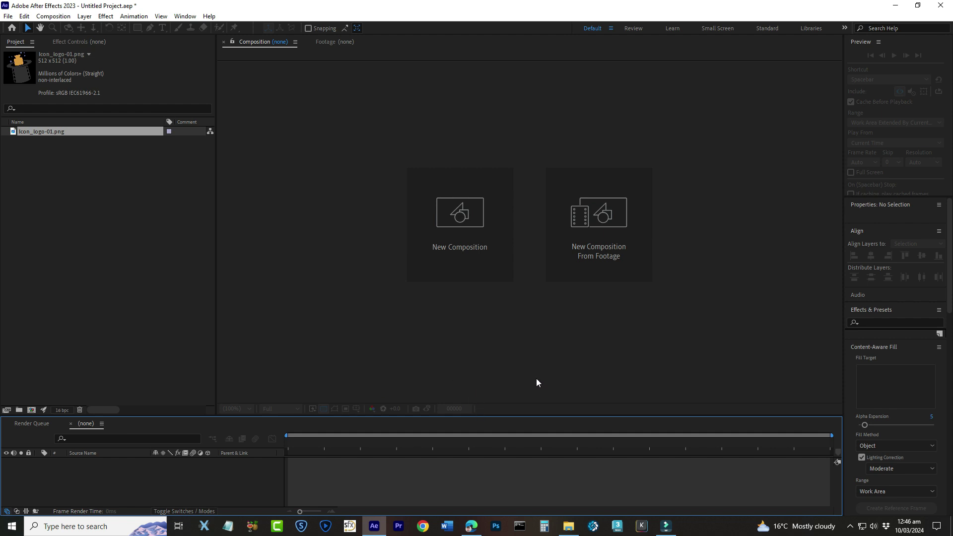
{"action": "left_click", "coordinate": [696, 366]}
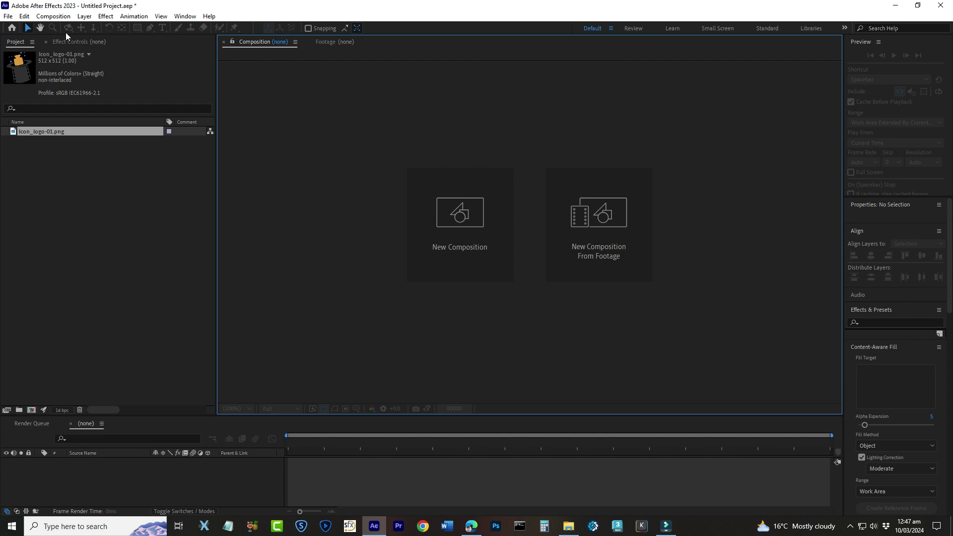
Create composition 'My First Animation' with the HD 1920x1080 24 fps preset and 05:00 duration
{"action": "left_click", "coordinate": [53, 16]}
{"action": "left_click", "coordinate": [77, 28]}
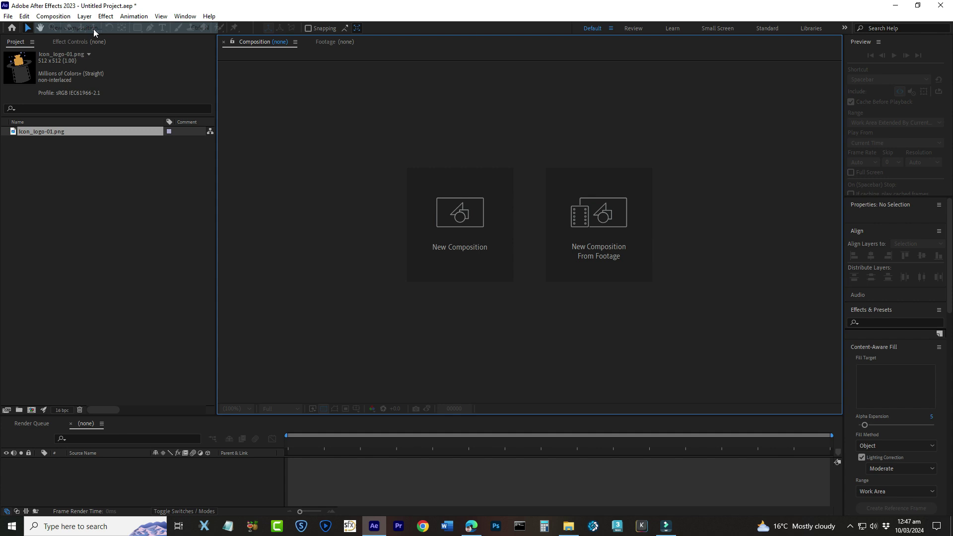
{"action": "type", "text": "My "}
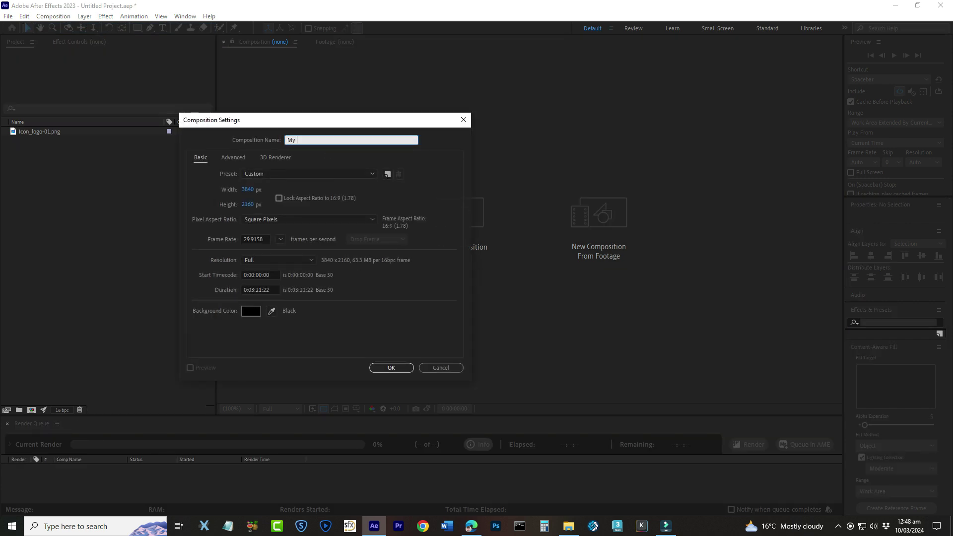
{"action": "type", "text": "First Animation"}
{"action": "left_click", "coordinate": [323, 174]}
{"action": "left_click", "coordinate": [323, 197]}
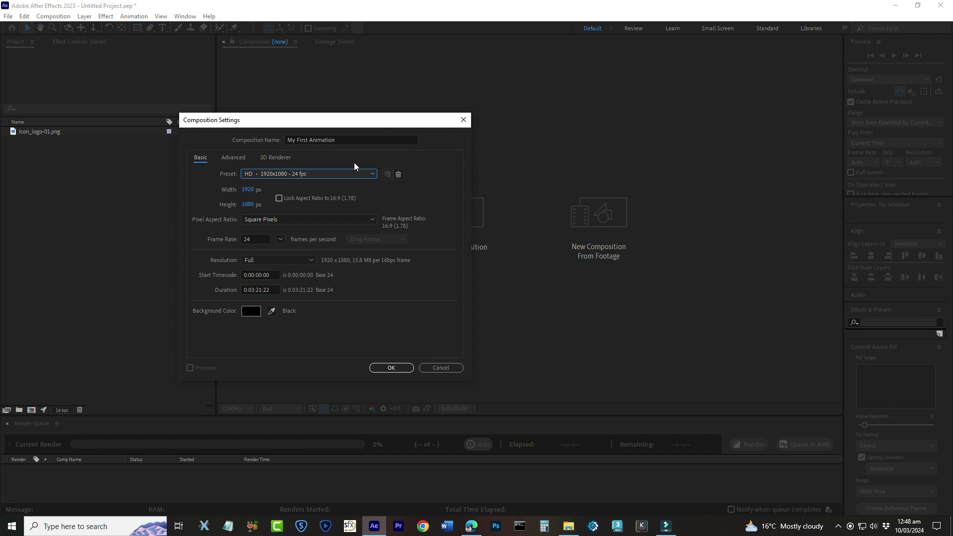
{"action": "left_click", "coordinate": [253, 291]}
{"action": "left_click_drag", "start_coordinate": [261, 292], "coordinate": [288, 293]}
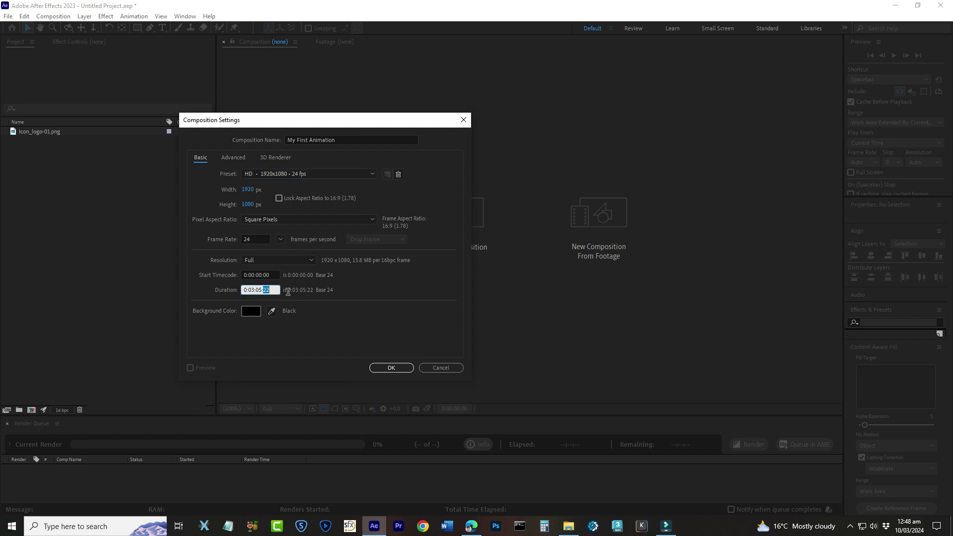
{"action": "type", "text": "05:00"}
{"action": "left_click", "coordinate": [389, 367]}
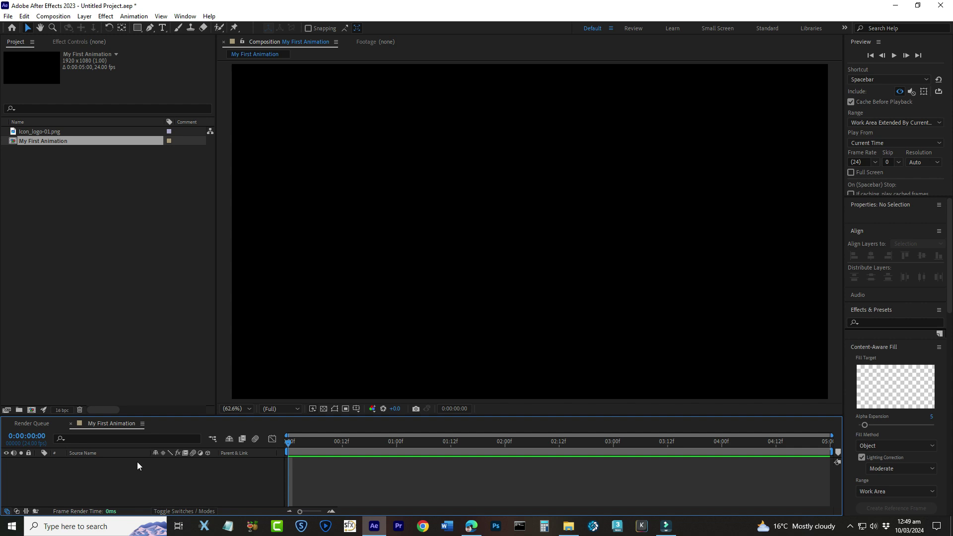
Drag Icon_logo-01.png from the Project panel into the My First Animation timeline as layer 1
{"action": "left_click", "coordinate": [34, 132]}
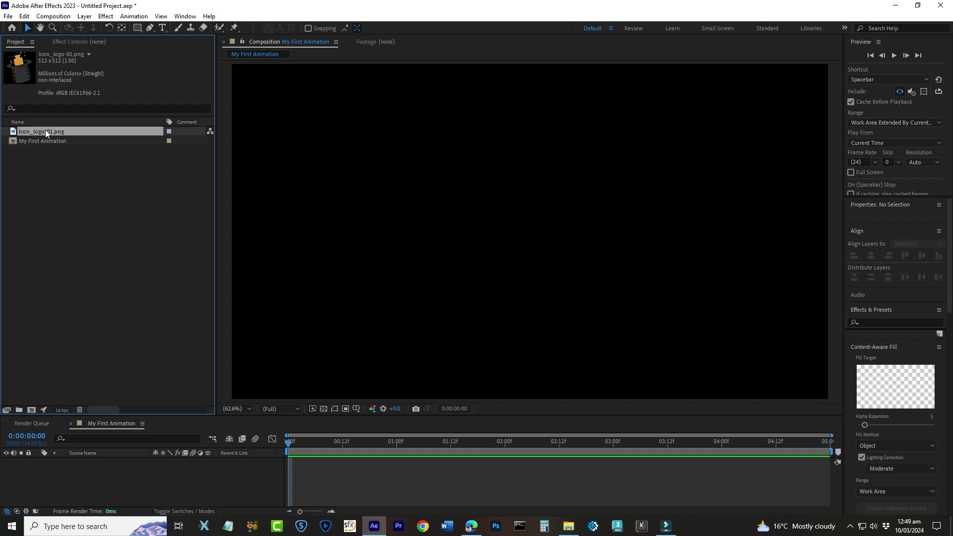
{"action": "left_click_drag", "start_coordinate": [46, 130], "coordinate": [99, 466]}
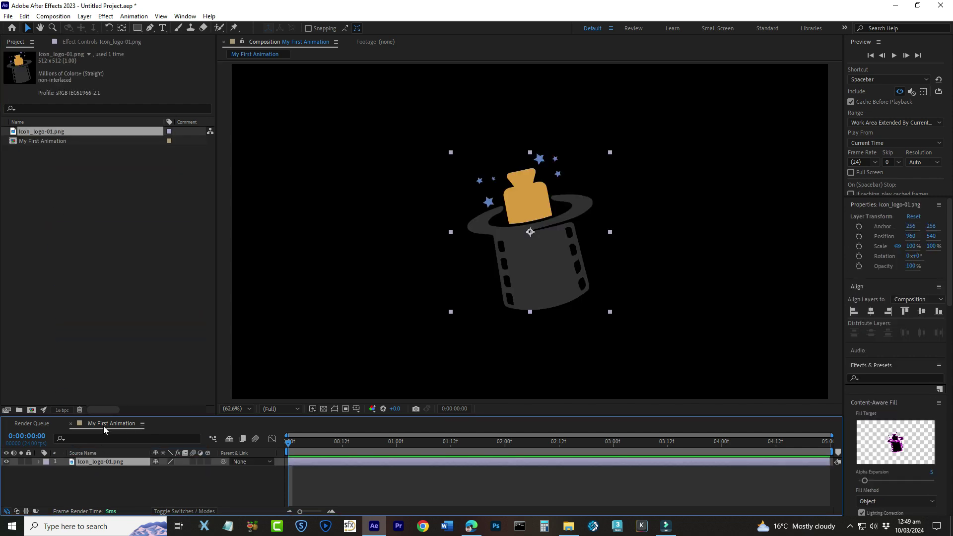
{"action": "left_click", "coordinate": [105, 425]}
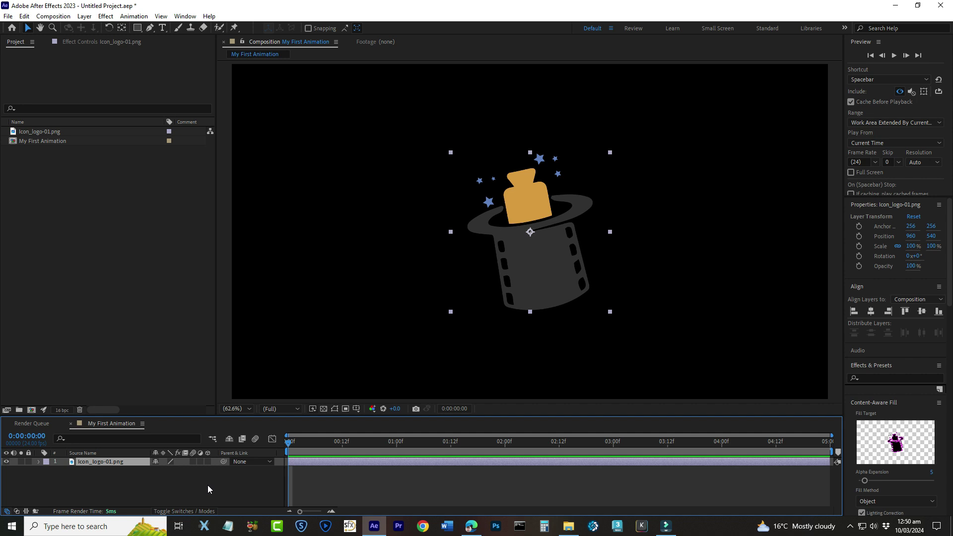
Expand the logo layer's Transform group and inspect its Position, Scale and Rotation properties
{"action": "left_click", "coordinate": [39, 462]}
{"action": "left_click", "coordinate": [47, 471]}
{"action": "scroll", "coordinate": [102, 475], "scroll_direction": "down", "scroll_amount": 1}
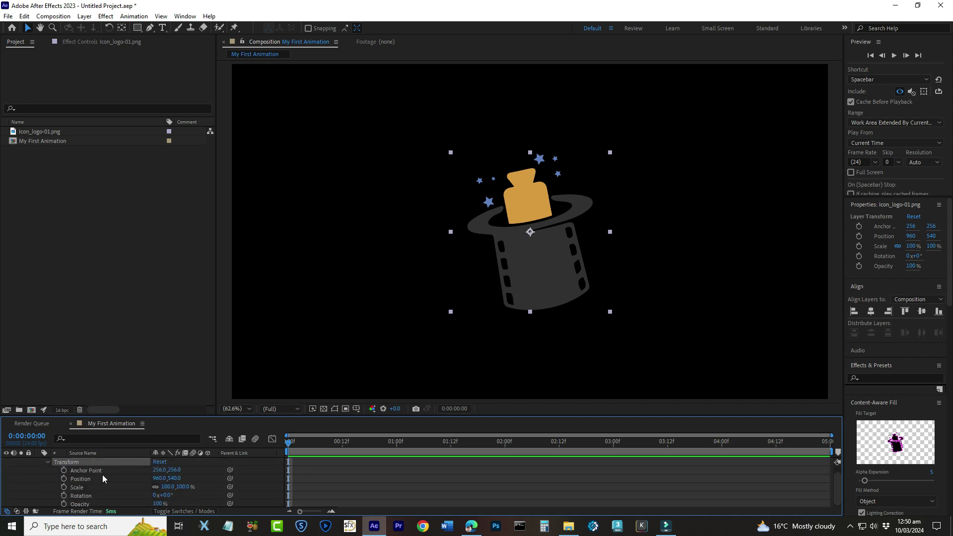
{"action": "left_click", "coordinate": [81, 478]}
{"action": "left_click", "coordinate": [82, 488]}
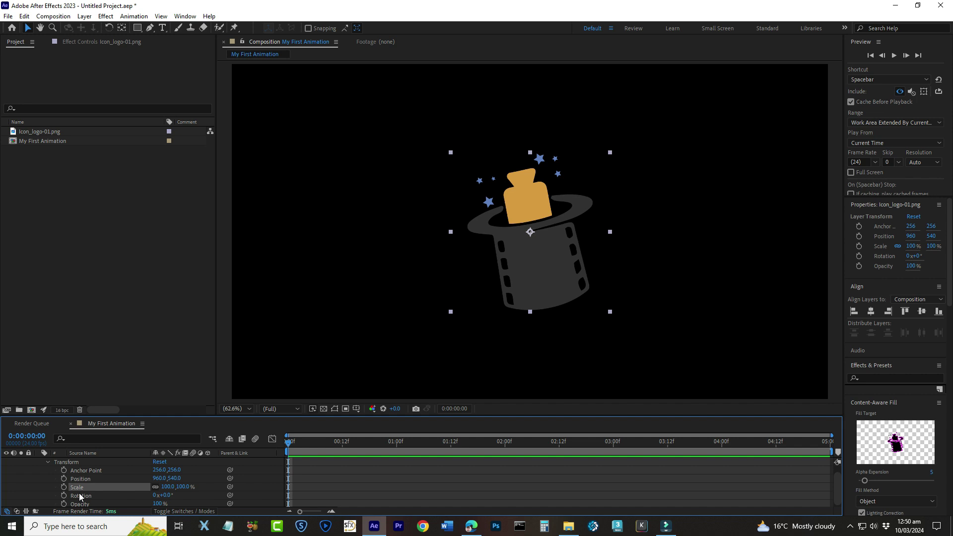
{"action": "left_click", "coordinate": [80, 496], "text": "shift"}
{"action": "left_click", "coordinate": [80, 496]}
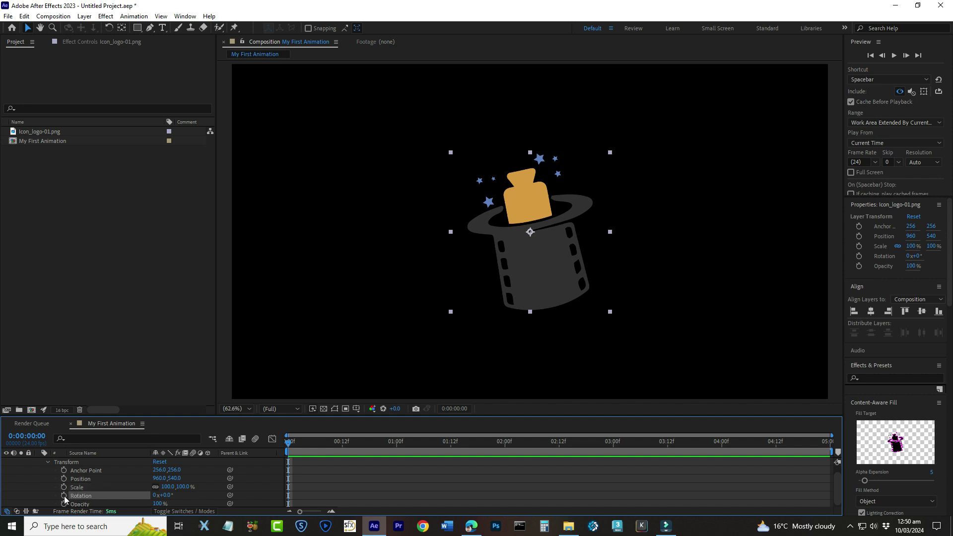
{"action": "left_click", "coordinate": [80, 497]}
{"action": "scroll", "coordinate": [65, 485], "scroll_direction": "up", "scroll_amount": 1}
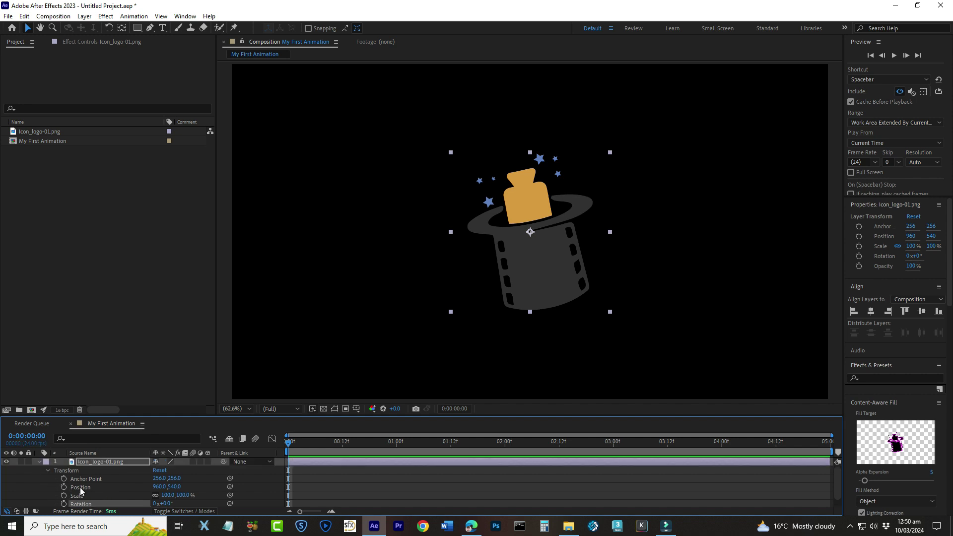
Collapse and reselect the logo layer, re-expand its transforms, and select Position
{"action": "left_click", "coordinate": [39, 461]}
{"action": "left_click", "coordinate": [117, 472]}
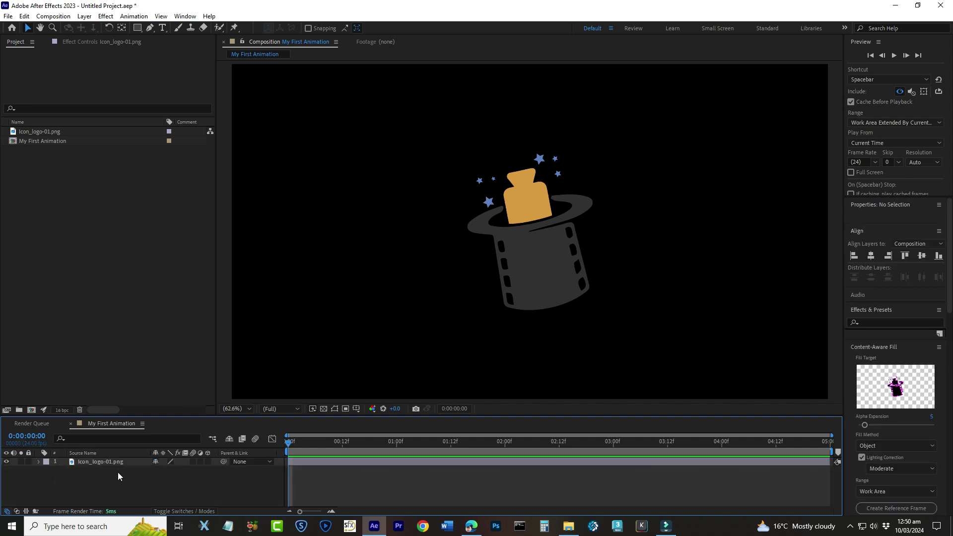
{"action": "left_click", "coordinate": [98, 463]}
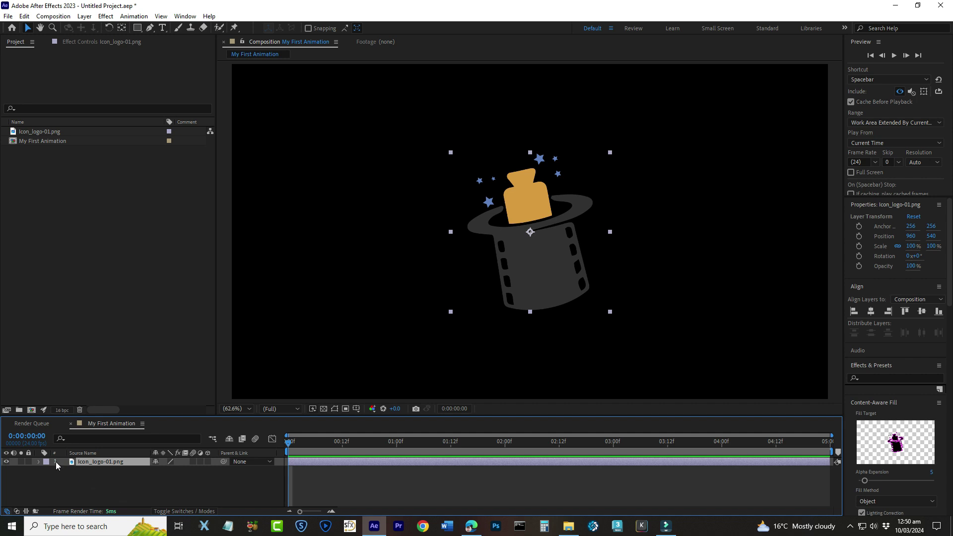
{"action": "left_click", "coordinate": [38, 462]}
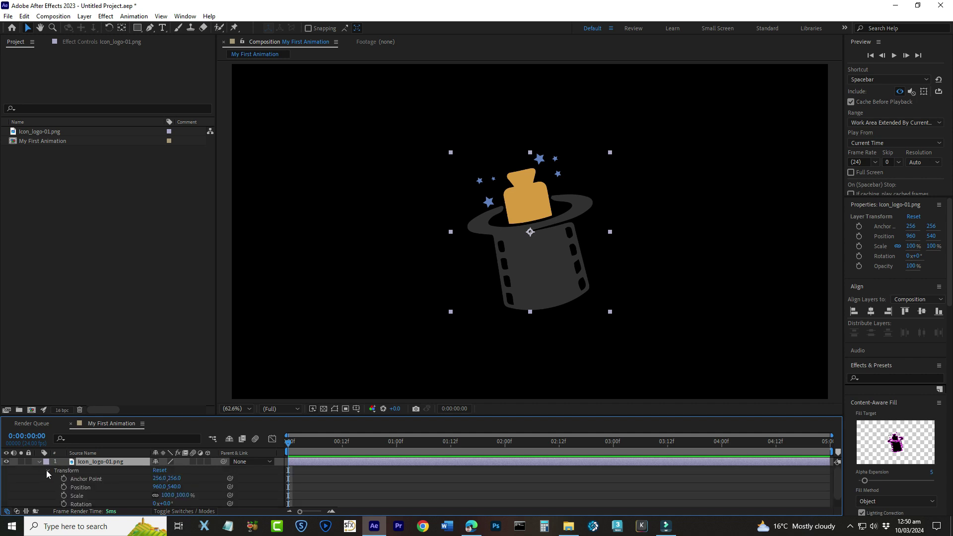
{"action": "scroll", "coordinate": [46, 470], "scroll_direction": "down", "scroll_amount": 1}
{"action": "left_click", "coordinate": [90, 480]}
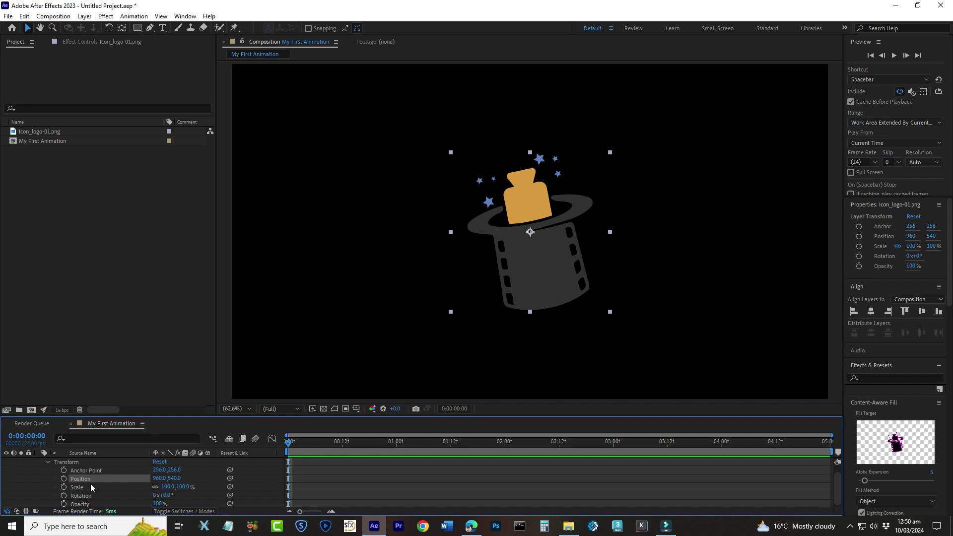
Keyframe the logo's Position from 953.6, 739.7 at 0 s to 944, 311.5 at 2 s
{"action": "left_click", "coordinate": [63, 479]}
{"action": "mouse_move", "coordinate": [289, 482]}
{"action": "left_click_drag", "start_coordinate": [289, 442], "coordinate": [828, 444]}
{"action": "left_click_drag", "start_coordinate": [489, 446], "coordinate": [507, 455]}
{"action": "key", "text": "Home"}
{"action": "left_click_drag", "start_coordinate": [522, 278], "coordinate": [538, 219]}
{"action": "left_click", "coordinate": [505, 442]}
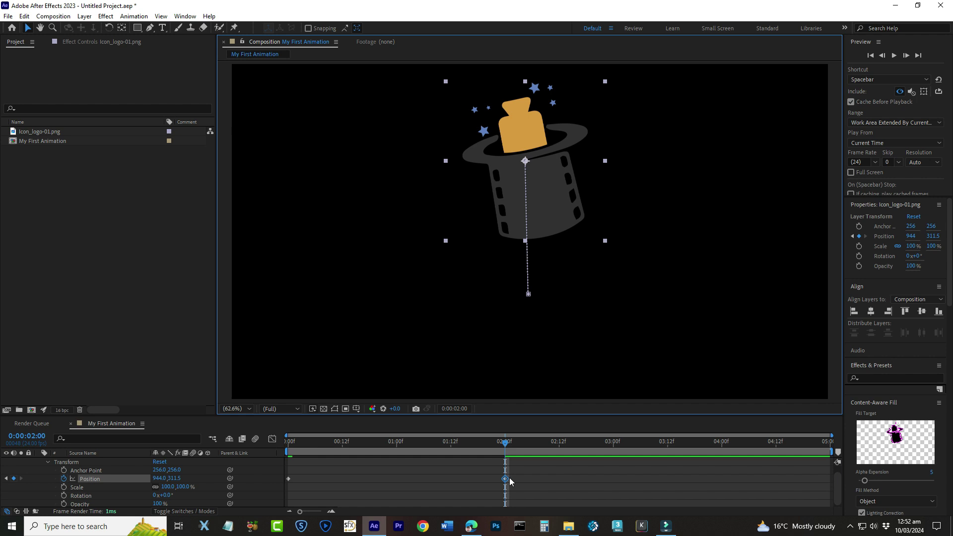
Rewind to the first frame and preview the rising logo animation
{"action": "left_click", "coordinate": [455, 444]}
{"action": "left_click_drag", "start_coordinate": [474, 448], "coordinate": [274, 445]}
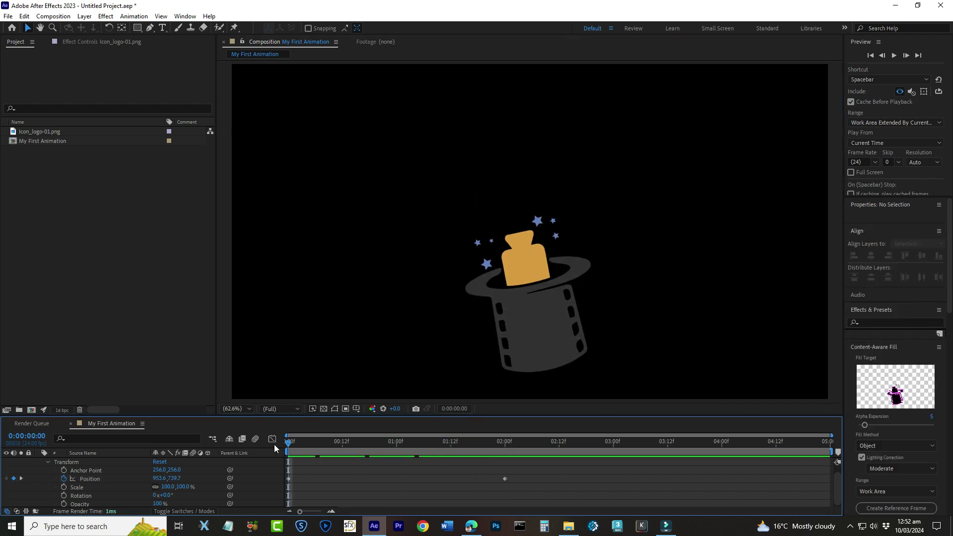
{"action": "left_click", "coordinate": [895, 57]}
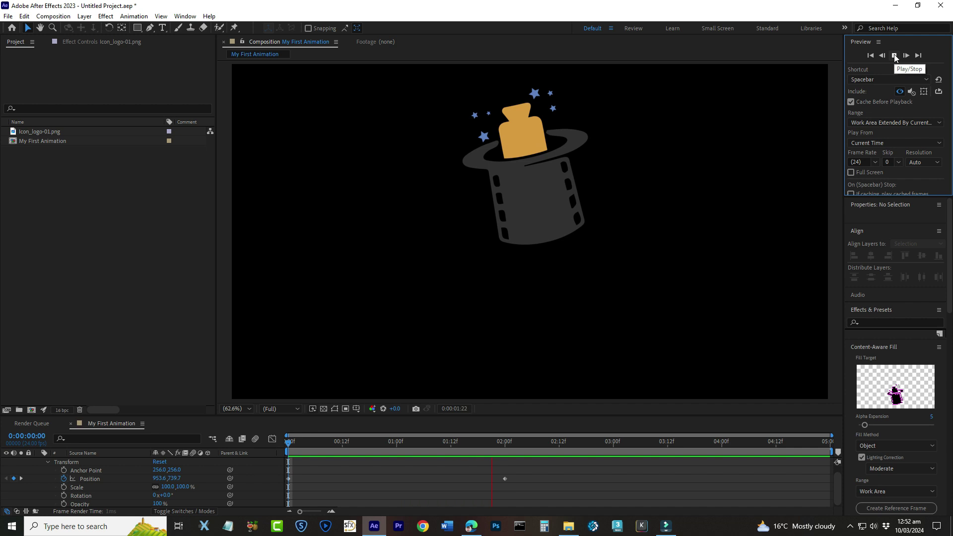
Keyframe the logo's Scale from 100% to 67% and Rotation from 0° to 16° over two seconds
{"action": "left_click", "coordinate": [400, 448]}
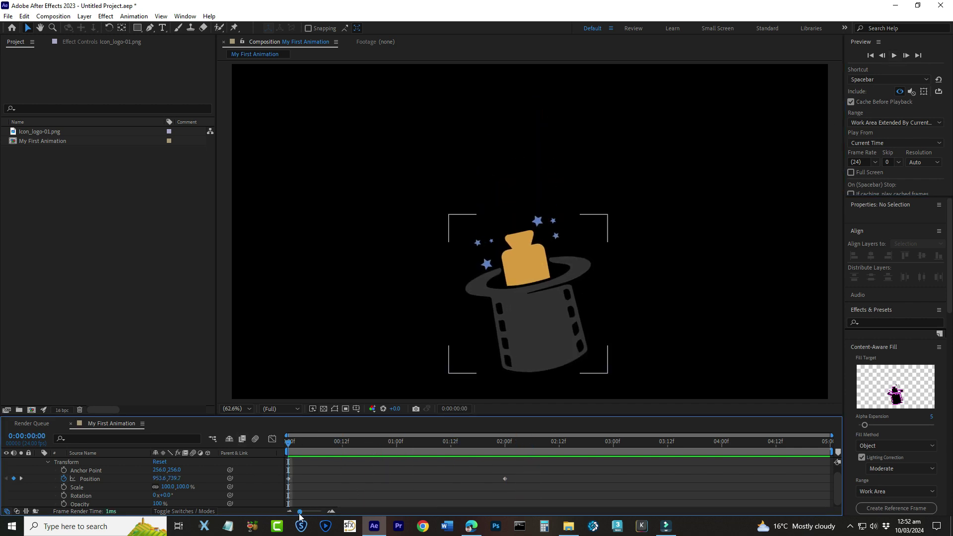
{"action": "left_click", "coordinate": [81, 496]}
{"action": "left_click", "coordinate": [63, 487]}
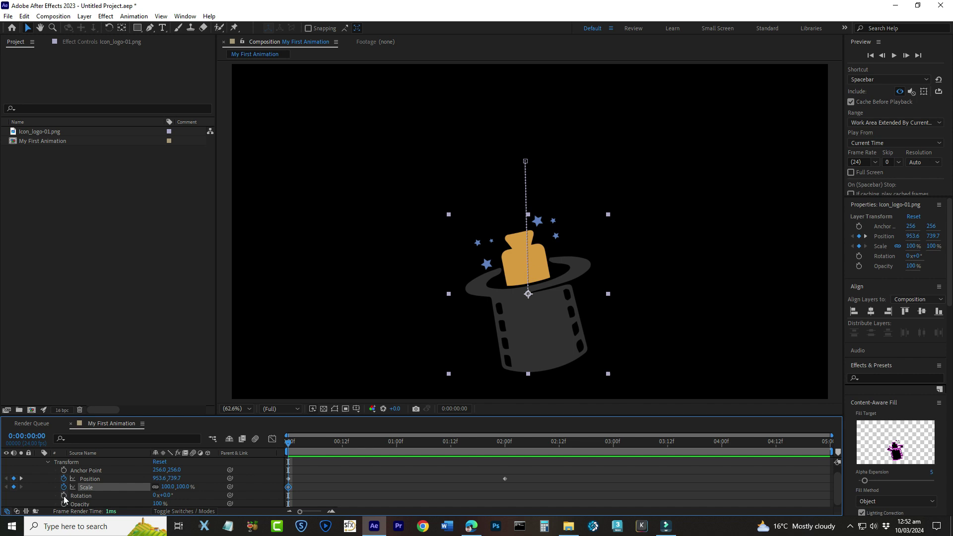
{"action": "left_click", "coordinate": [63, 495]}
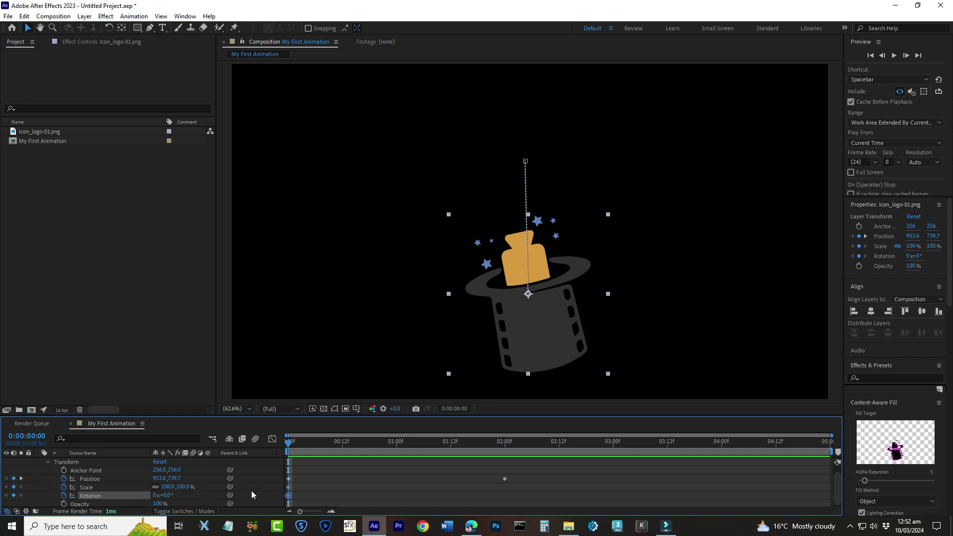
{"action": "left_click_drag", "start_coordinate": [289, 445], "coordinate": [509, 454]}
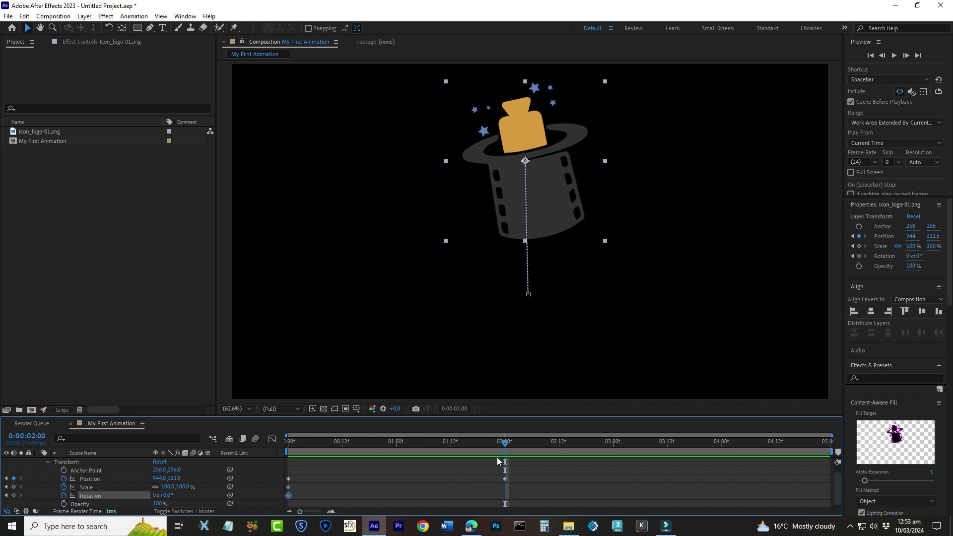
{"action": "left_click", "coordinate": [168, 487]}
{"action": "key", "text": "Return"}
{"action": "mouse_move", "coordinate": [166, 487]}
{"action": "left_mouse_down"}
{"action": "mouse_move", "coordinate": [154, 489]}
{"action": "mouse_move", "coordinate": [177, 494]}
{"action": "left_mouse_up"}
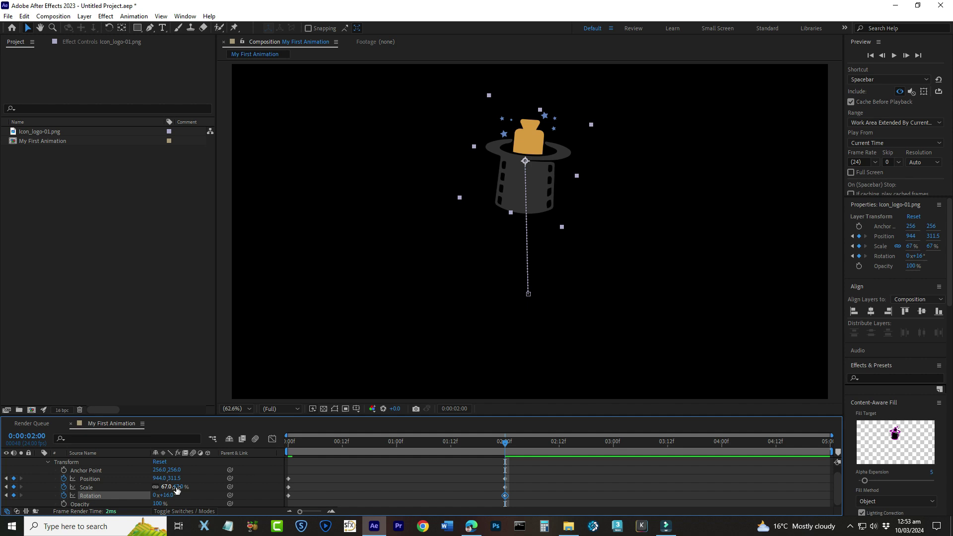
{"action": "left_click_drag", "start_coordinate": [502, 444], "coordinate": [234, 448]}
{"action": "left_click", "coordinate": [255, 463]}
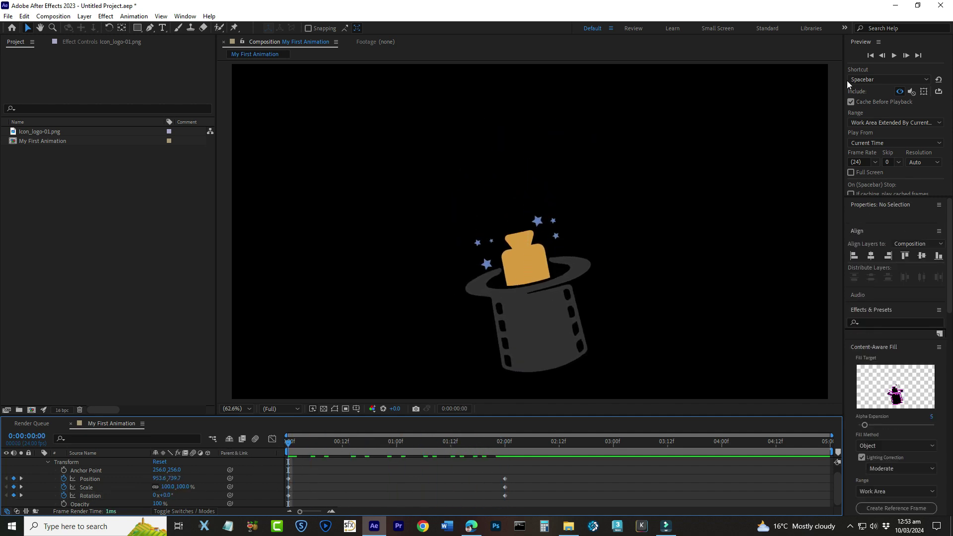
{"action": "left_click", "coordinate": [894, 55]}
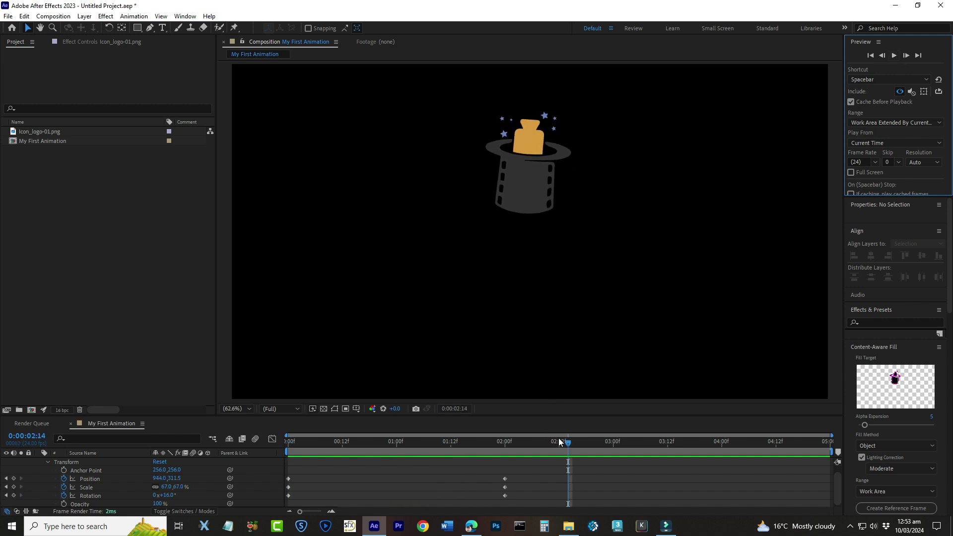
{"action": "left_click_drag", "start_coordinate": [519, 446], "coordinate": [269, 449]}
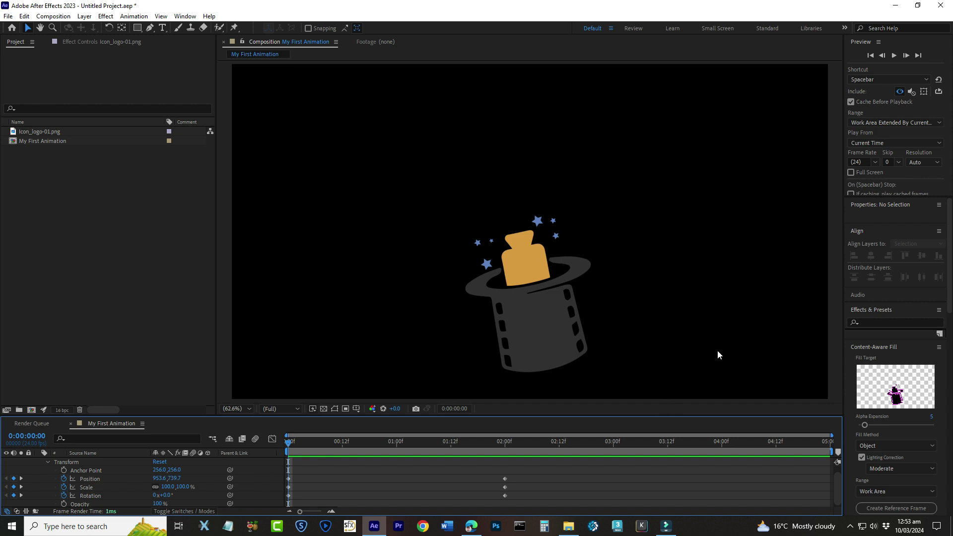
Move the Scale end keyframe to just before 1 s and Rotation's to about 2.5 s, previewing playback
{"action": "left_click", "coordinate": [509, 441]}
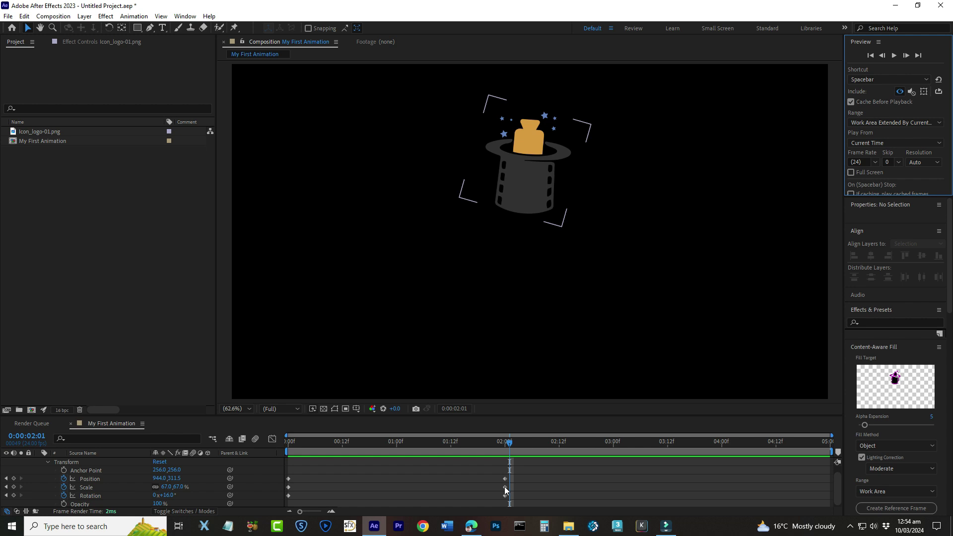
{"action": "left_click_drag", "start_coordinate": [505, 487], "coordinate": [654, 487]}
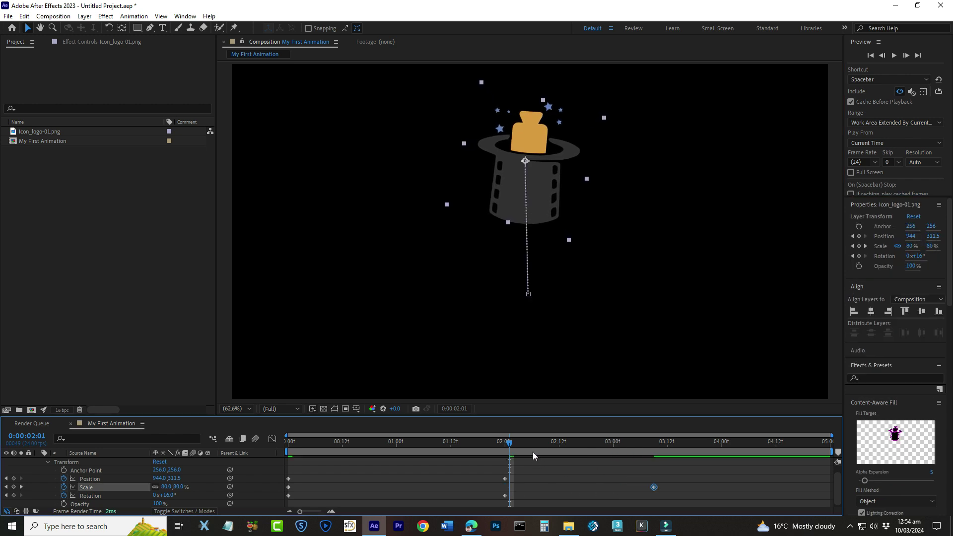
{"action": "left_click_drag", "start_coordinate": [506, 496], "coordinate": [397, 494]}
{"action": "left_click_drag", "start_coordinate": [503, 448], "coordinate": [252, 455]}
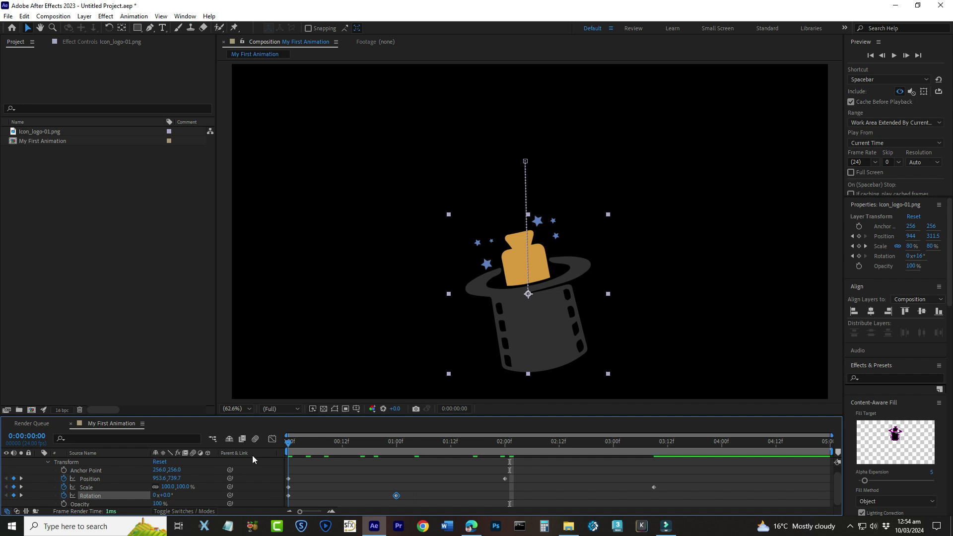
{"action": "left_click", "coordinate": [894, 56]}
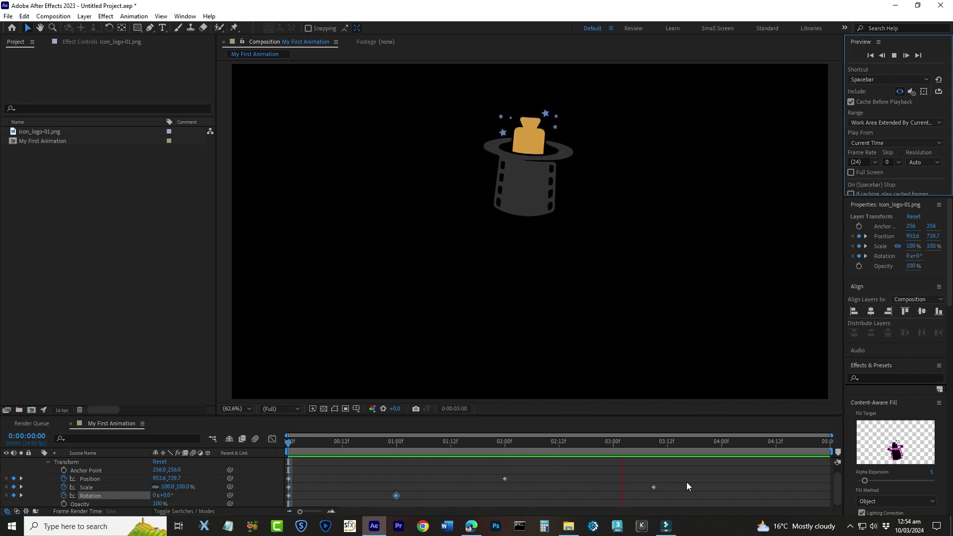
{"action": "left_click", "coordinate": [894, 56]}
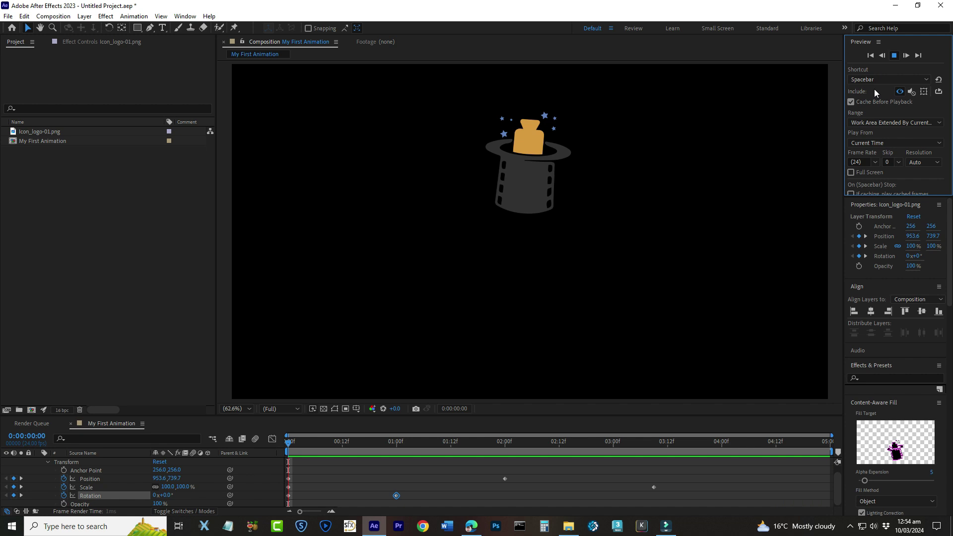
{"action": "mouse_move", "coordinate": [397, 496]}
{"action": "left_mouse_down"}
{"action": "mouse_move", "coordinate": [624, 496]}
{"action": "mouse_move", "coordinate": [388, 488]}
{"action": "left_mouse_up"}
{"action": "left_click", "coordinate": [894, 55]}
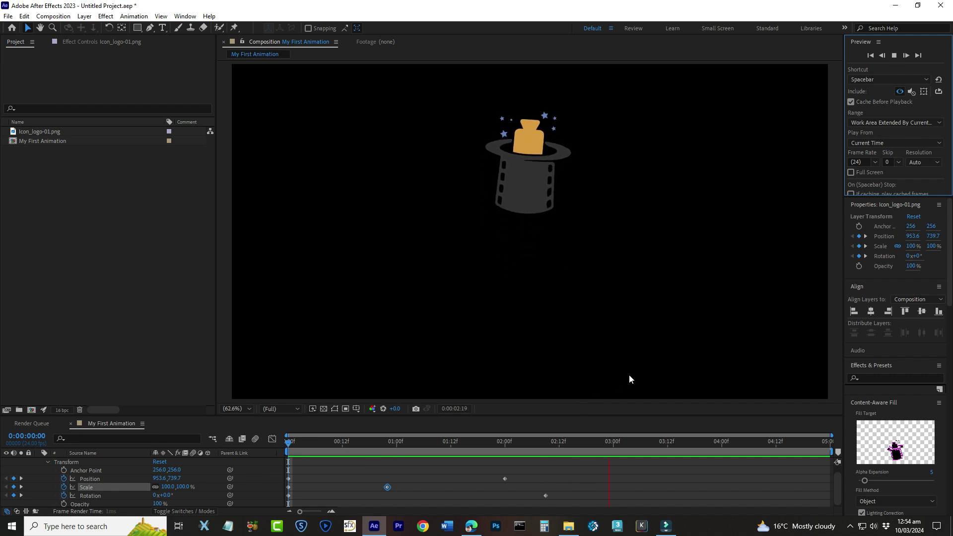
{"action": "left_click", "coordinate": [591, 445]}
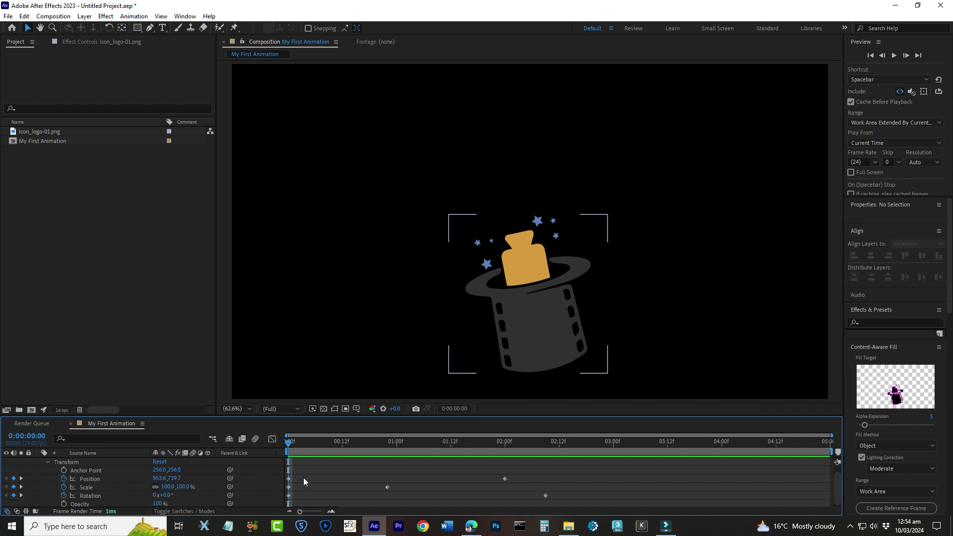
Open the Effects & Presets panel from the Window menu
{"action": "left_click", "coordinate": [192, 17]}
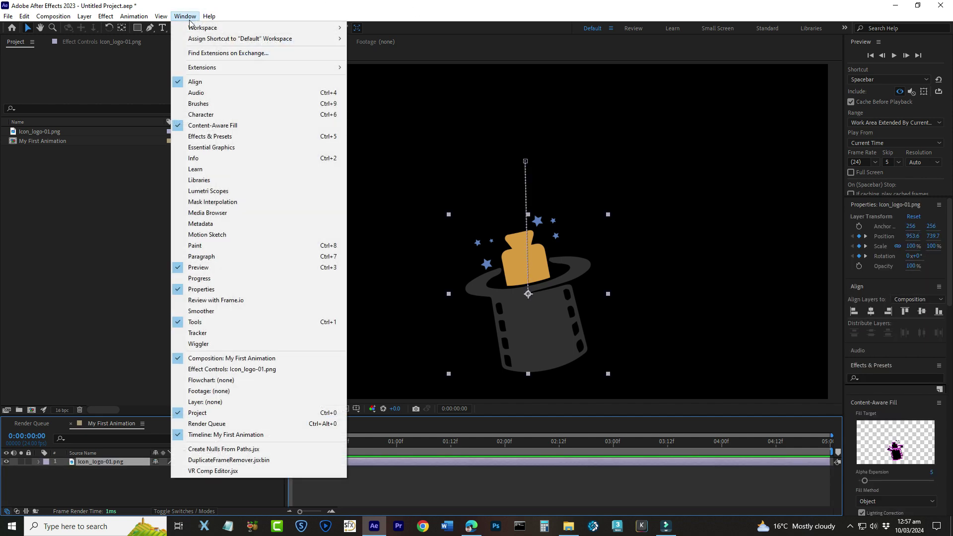
{"action": "left_click", "coordinate": [196, 141]}
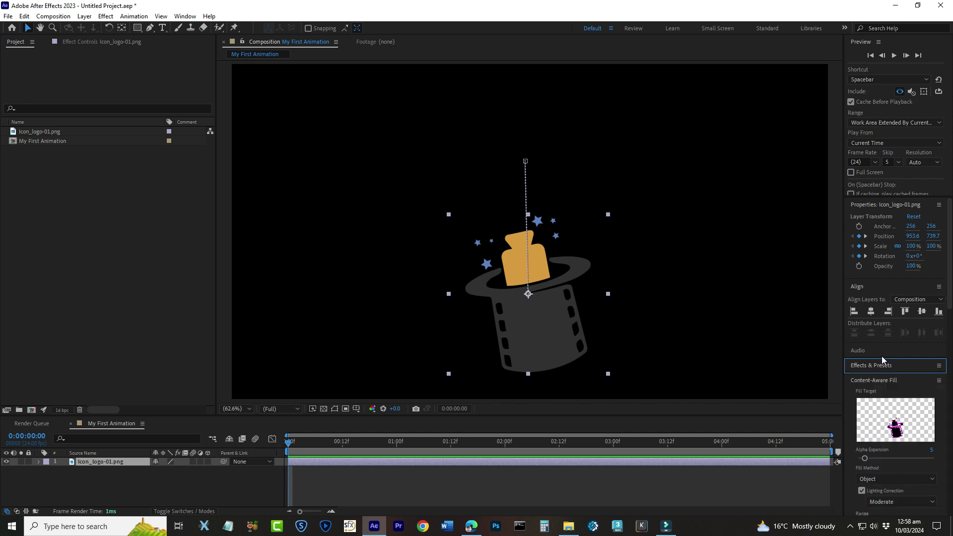
{"action": "scroll", "coordinate": [887, 427], "scroll_direction": "down", "scroll_amount": 5}
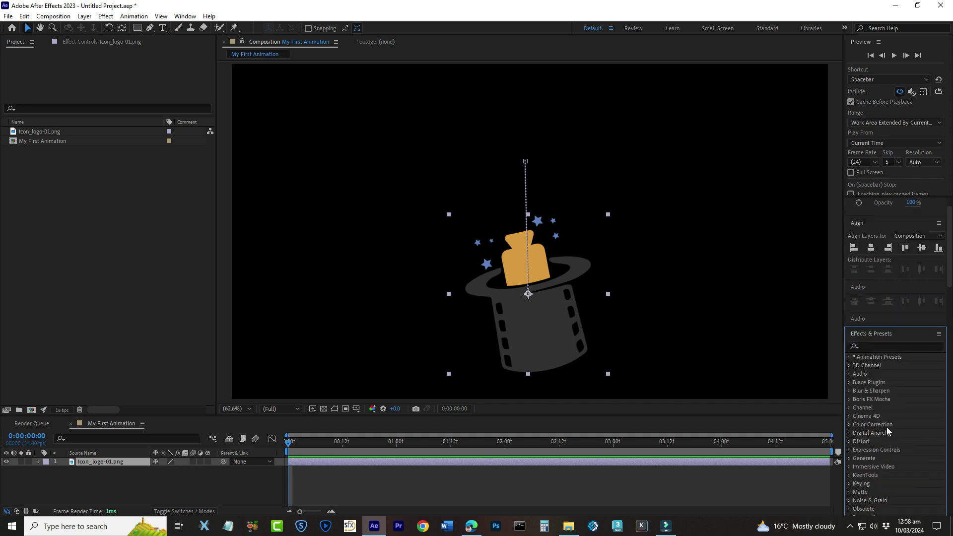
{"action": "scroll", "coordinate": [889, 433], "scroll_direction": "up", "scroll_amount": 5}
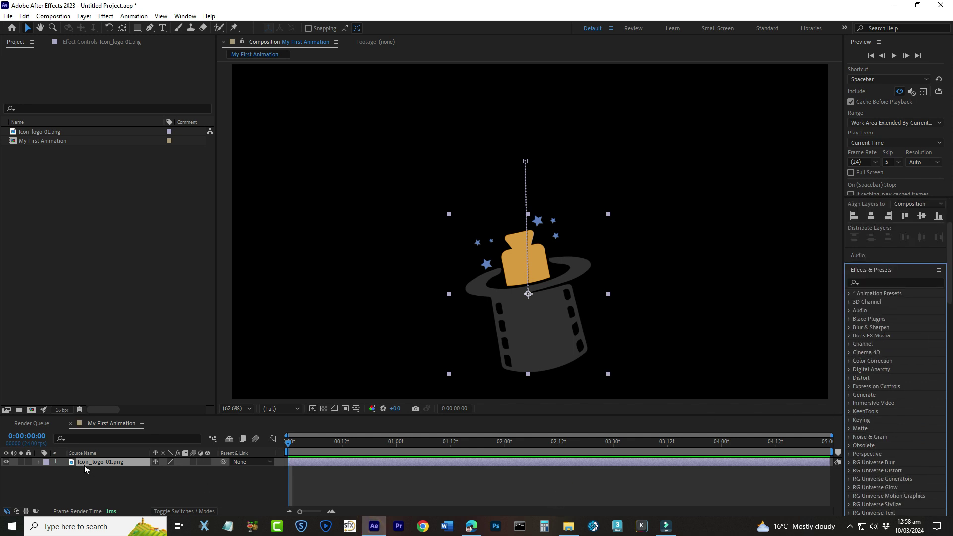
With the logo layer selected, browse the Effect > Transition categories without applying anything
{"action": "left_click", "coordinate": [105, 16]}
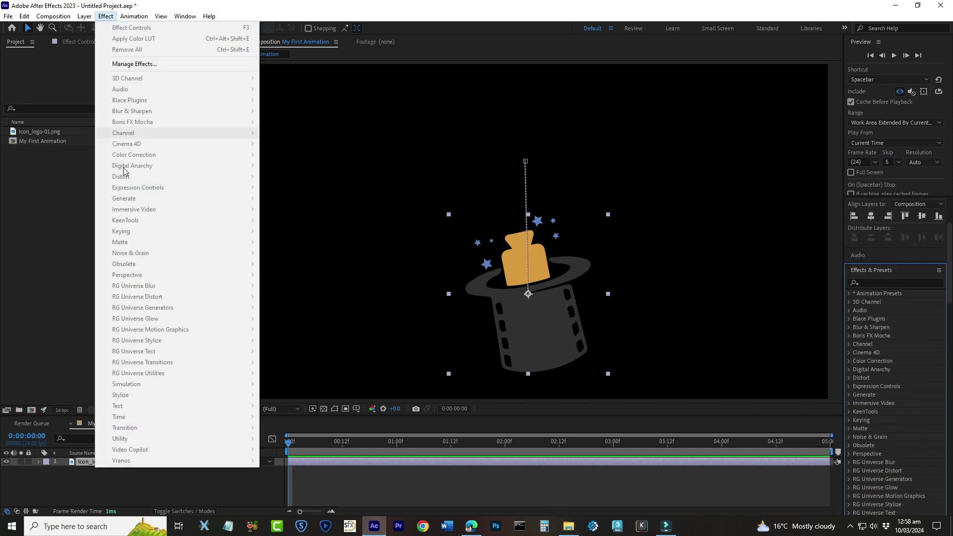
{"action": "left_click", "coordinate": [73, 482]}
{"action": "left_click", "coordinate": [84, 461]}
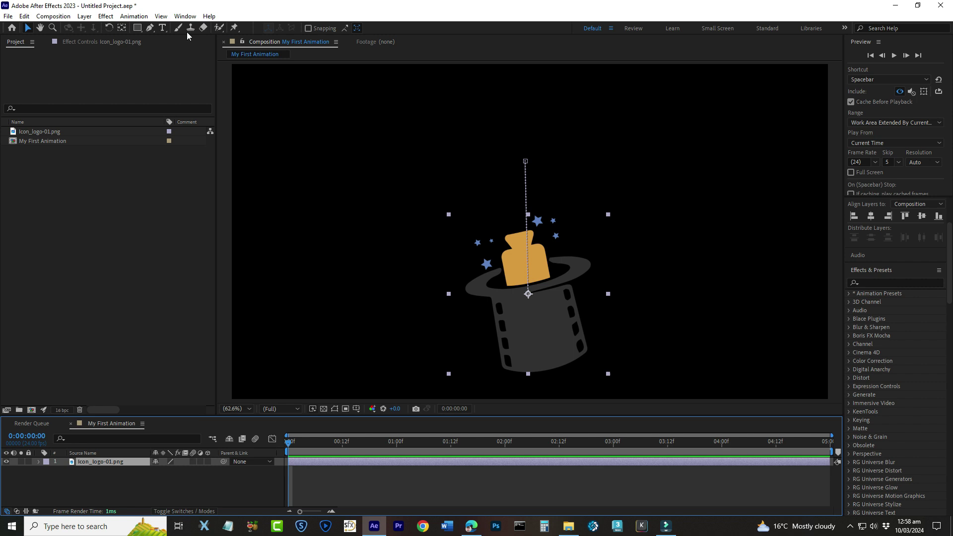
{"action": "left_click", "coordinate": [108, 17]}
{"action": "mouse_move", "coordinate": [159, 430]}
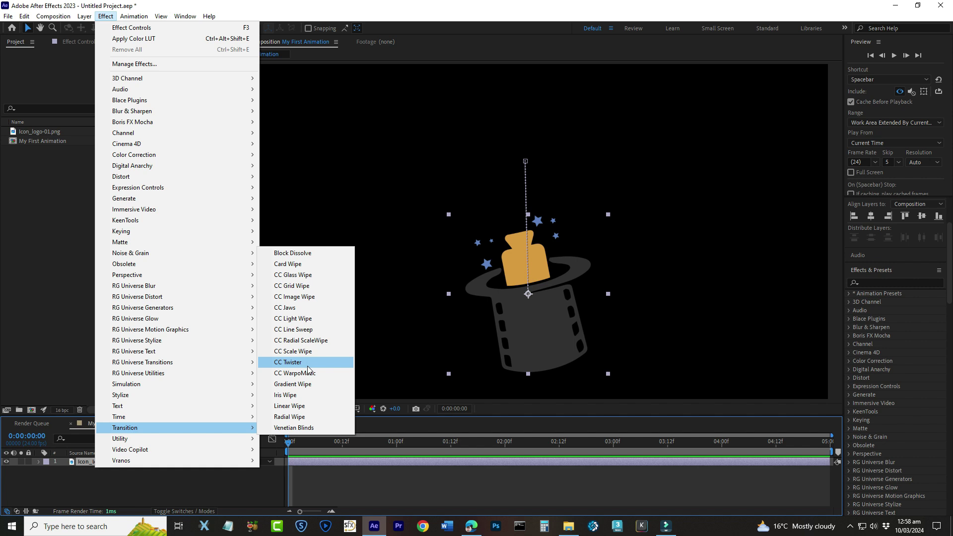
{"action": "left_click", "coordinate": [463, 497]}
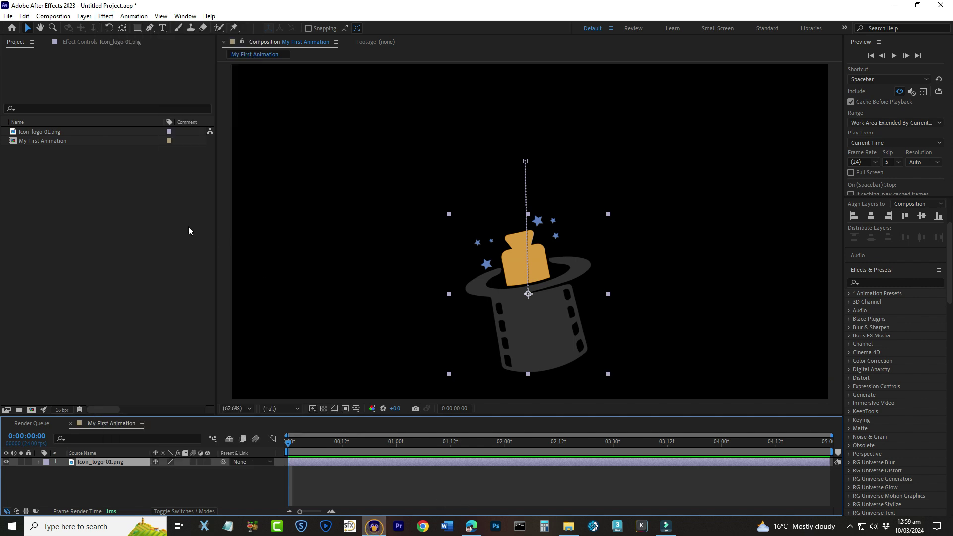
Apply Effect > Transition > Block Dissolve to the logo and scrub Transition Completion to 100%
{"action": "left_click", "coordinate": [110, 16]}
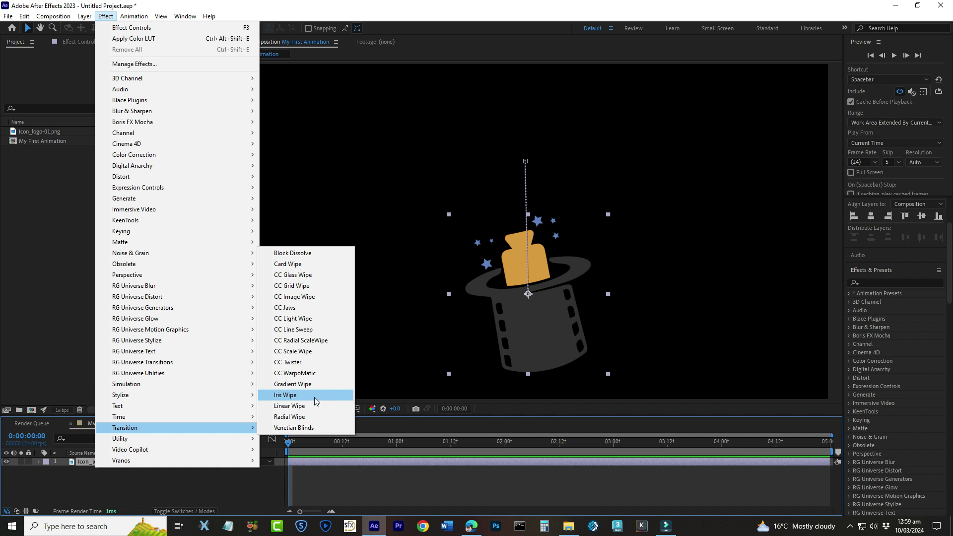
{"action": "left_click", "coordinate": [298, 253]}
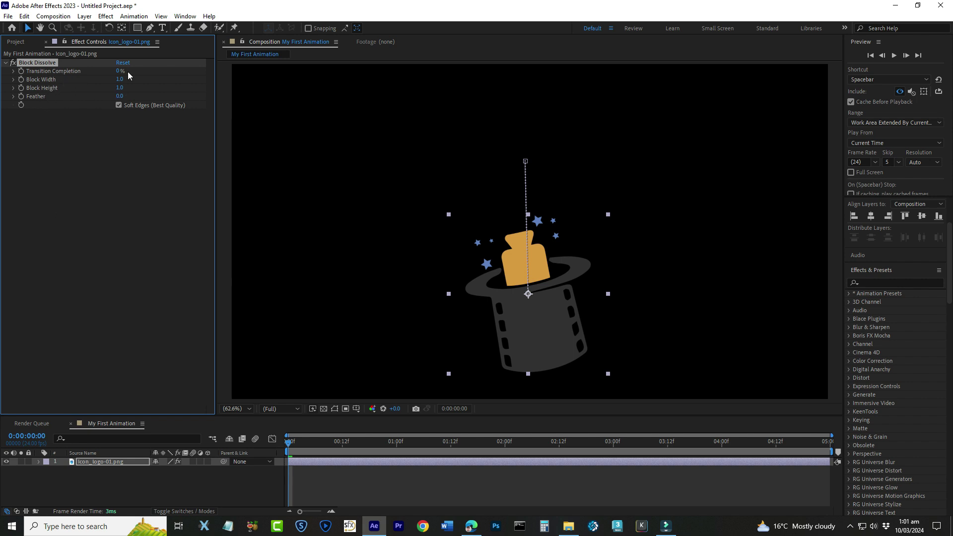
{"action": "left_click_drag", "start_coordinate": [88, 70], "coordinate": [172, 61]}
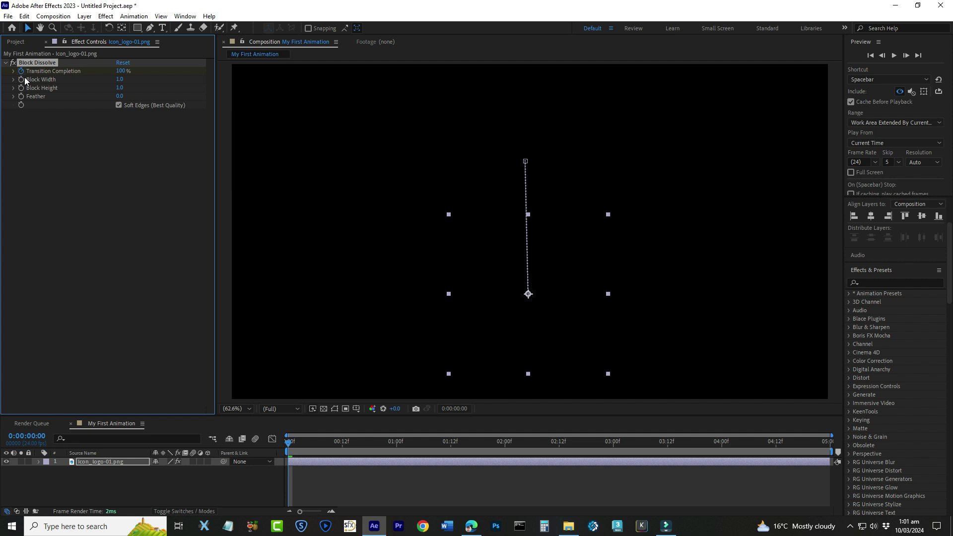
Keyframe Block Dissolve's Transition Completion from 100% at 0:00 to 0% at 2:00
{"action": "left_click", "coordinate": [39, 462]}
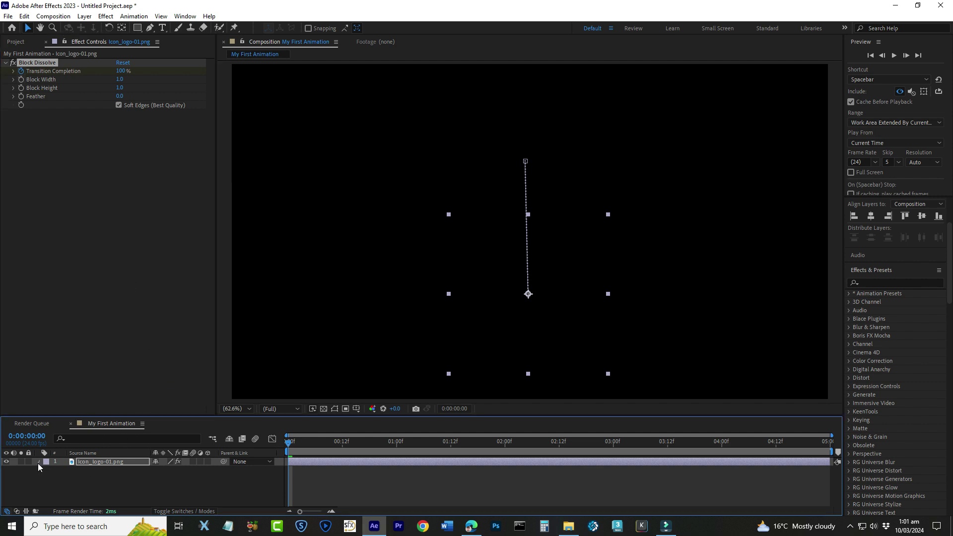
{"action": "left_click", "coordinate": [47, 471]}
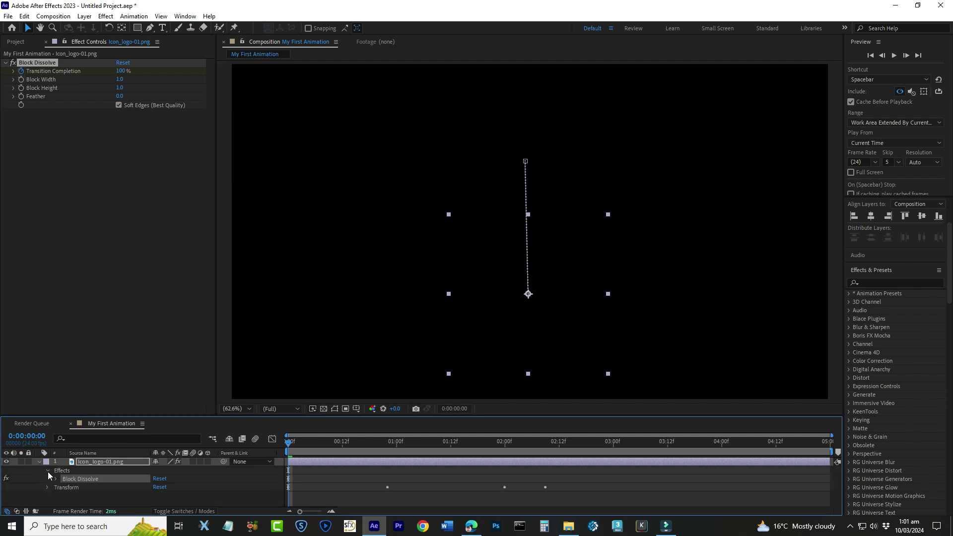
{"action": "left_click", "coordinate": [54, 479]}
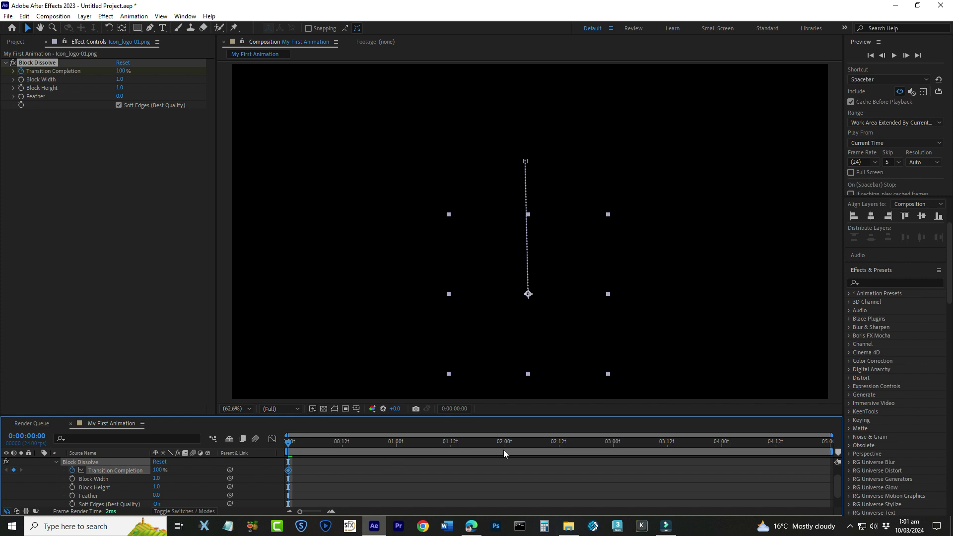
{"action": "left_click_drag", "start_coordinate": [460, 442], "coordinate": [507, 445]}
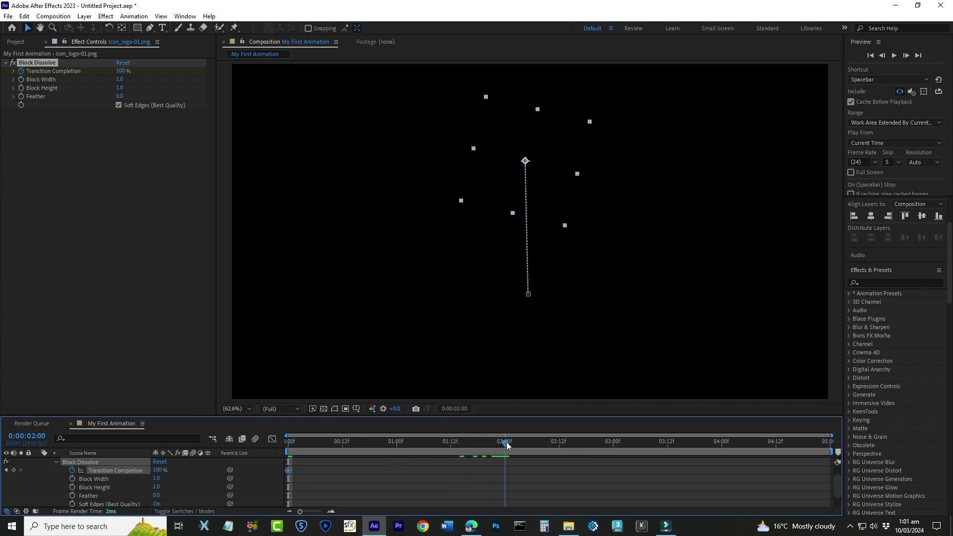
{"action": "left_click_drag", "start_coordinate": [120, 71], "coordinate": [50, 72]}
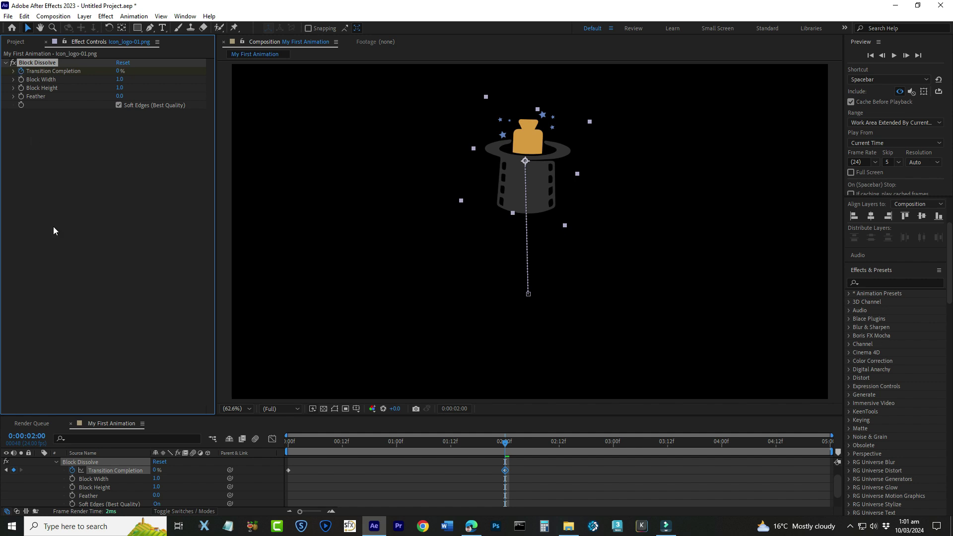
{"action": "mouse_move", "coordinate": [494, 443]}
{"action": "left_mouse_down"}
{"action": "mouse_move", "coordinate": [260, 436]}
{"action": "mouse_move", "coordinate": [505, 437]}
{"action": "left_mouse_up"}
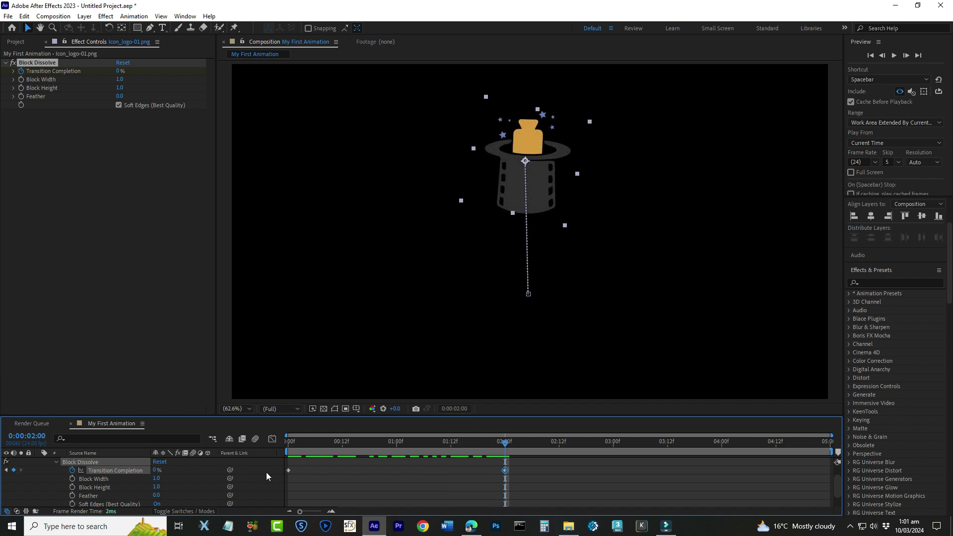
{"action": "scroll", "coordinate": [266, 473], "scroll_direction": "up", "scroll_amount": 1}
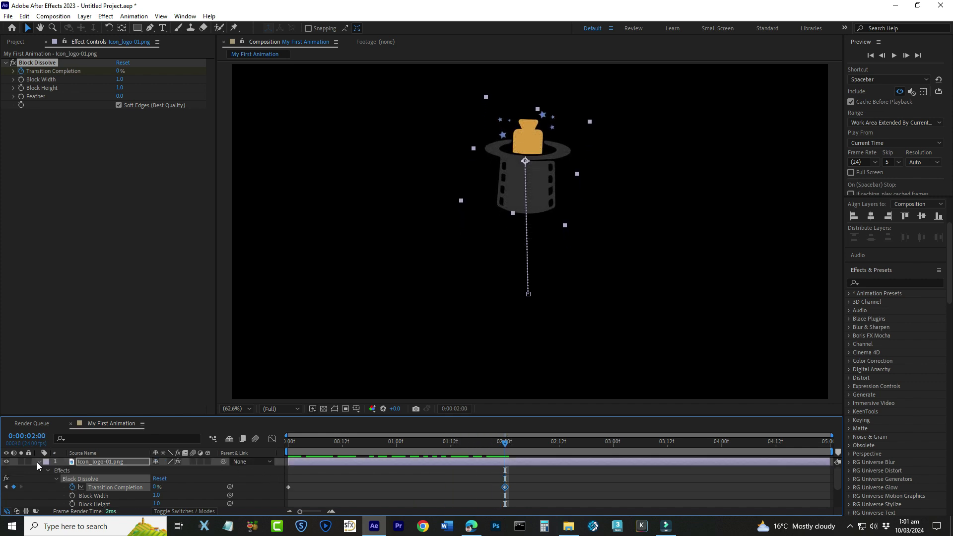
{"action": "left_click", "coordinate": [38, 461]}
{"action": "left_click_drag", "start_coordinate": [315, 446], "coordinate": [195, 440]}
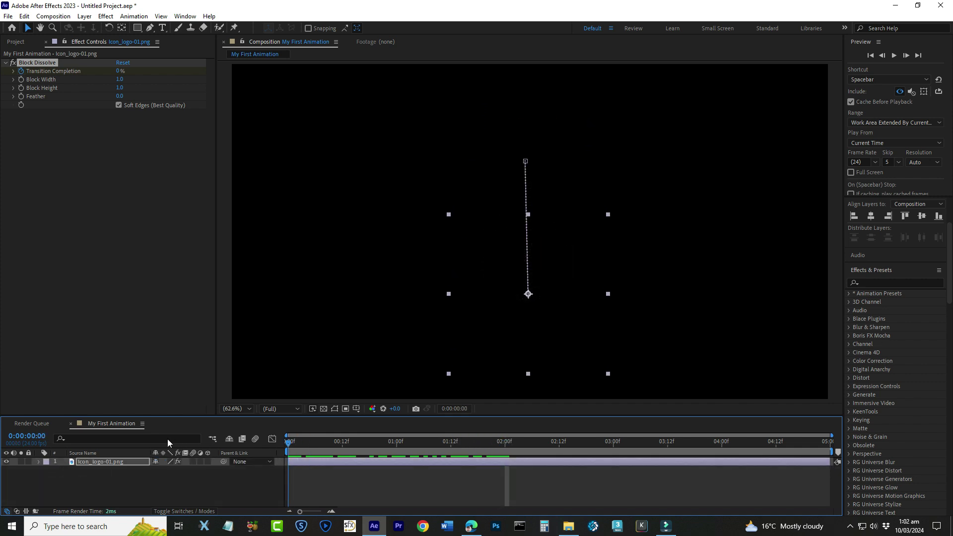
Add Blur & Sharpen > Gaussian Blur to the logo layer from Effect Controls
{"action": "right_click", "coordinate": [53, 140]}
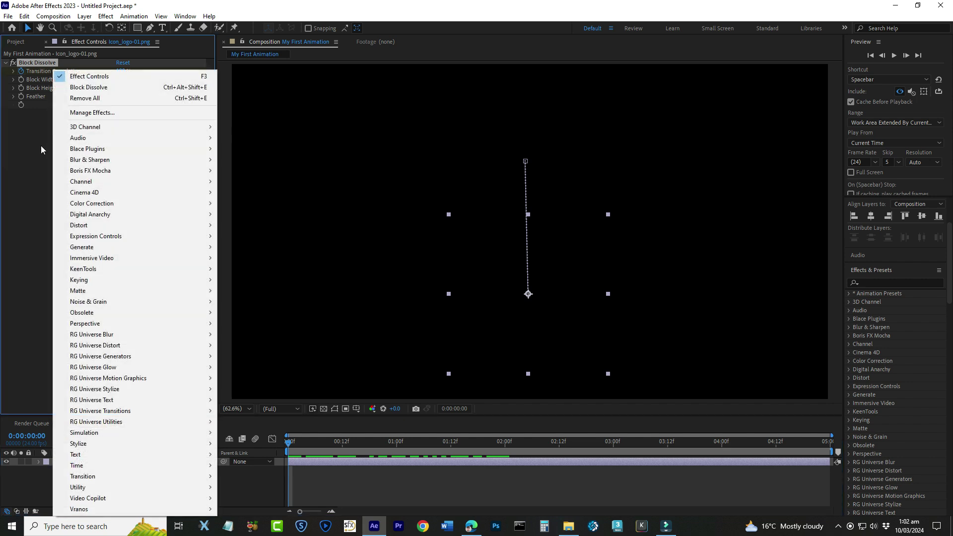
{"action": "mouse_move", "coordinate": [95, 160]}
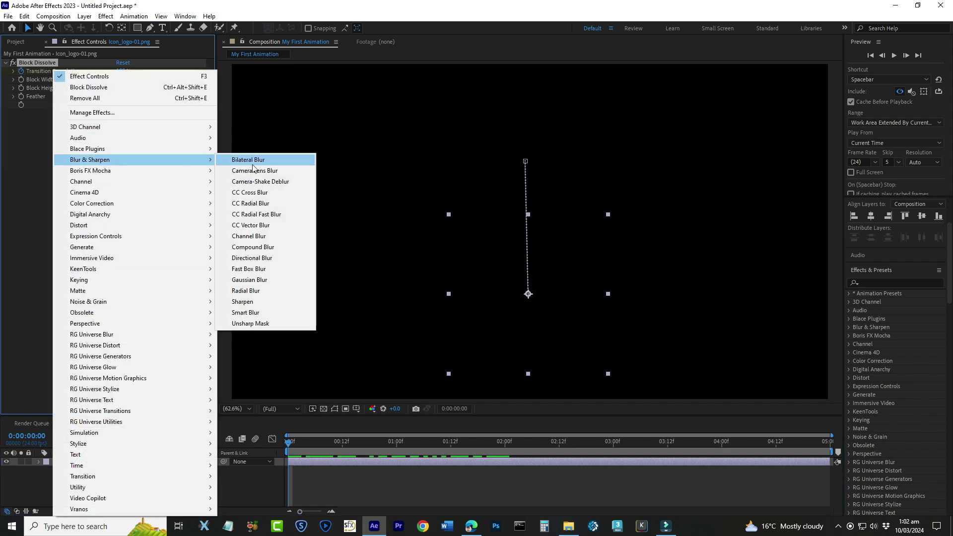
{"action": "left_click", "coordinate": [256, 280]}
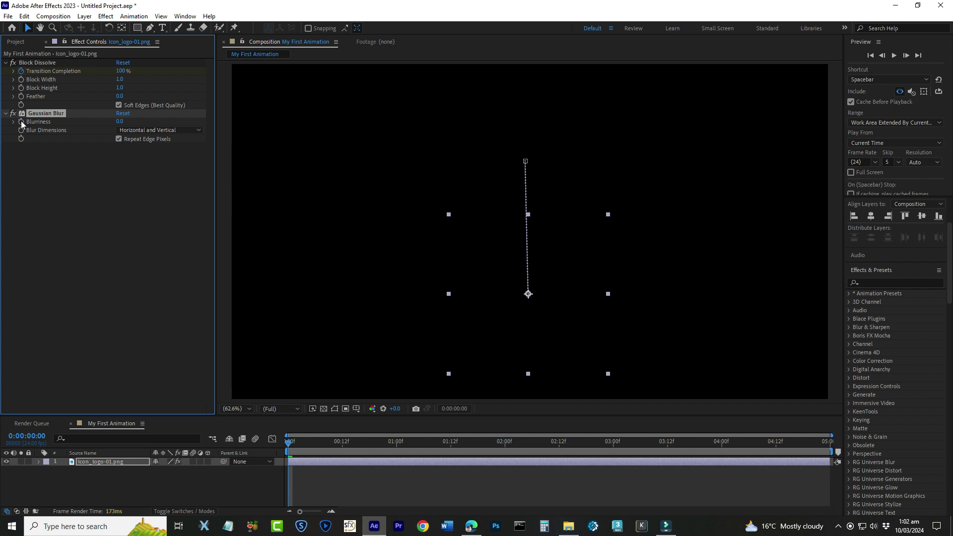
Keyframe Gaussian Blur's Blurriness heavy at 0:00 and down to 0 at 2:00
{"action": "left_click", "coordinate": [39, 462]}
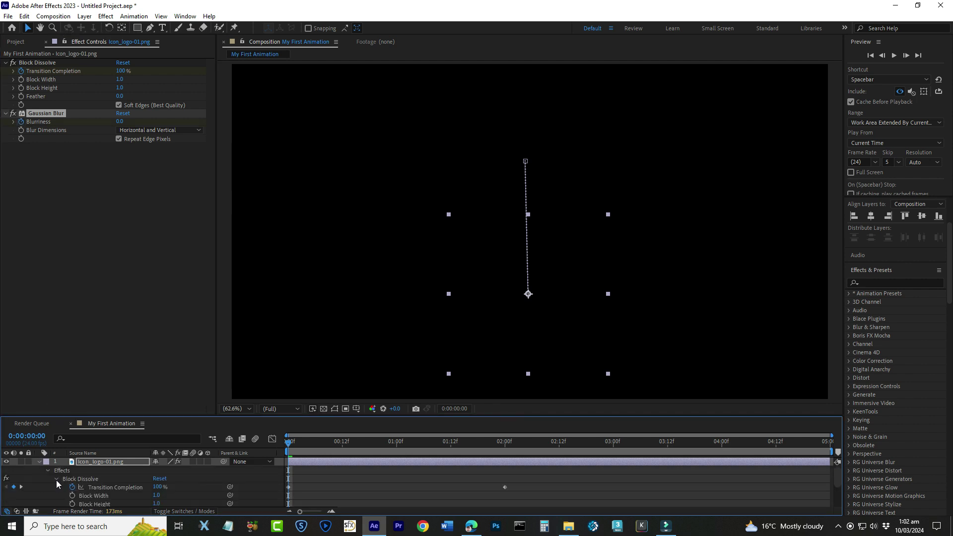
{"action": "left_click", "coordinate": [57, 479]}
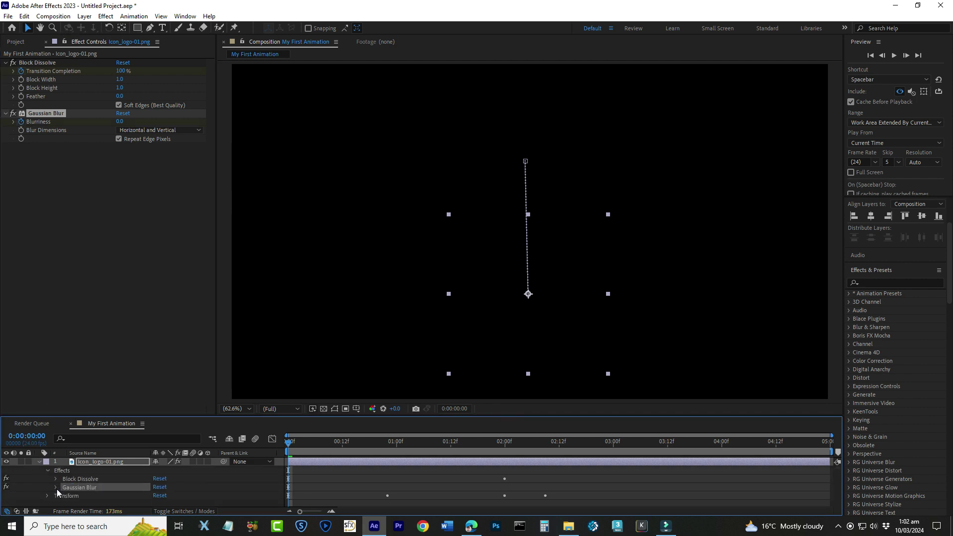
{"action": "left_click", "coordinate": [56, 488]}
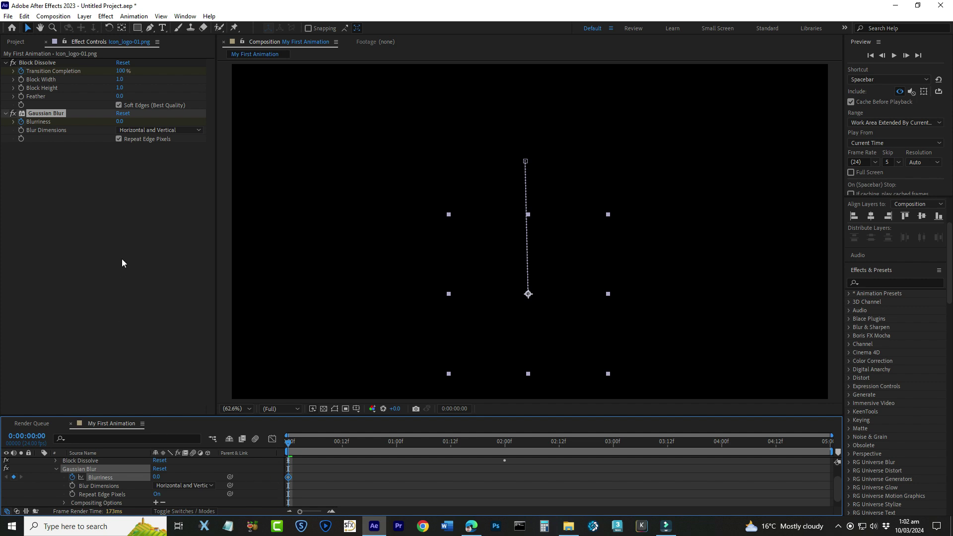
{"action": "left_click_drag", "start_coordinate": [156, 477], "coordinate": [169, 477]}
{"action": "left_click_drag", "start_coordinate": [486, 442], "coordinate": [505, 445]}
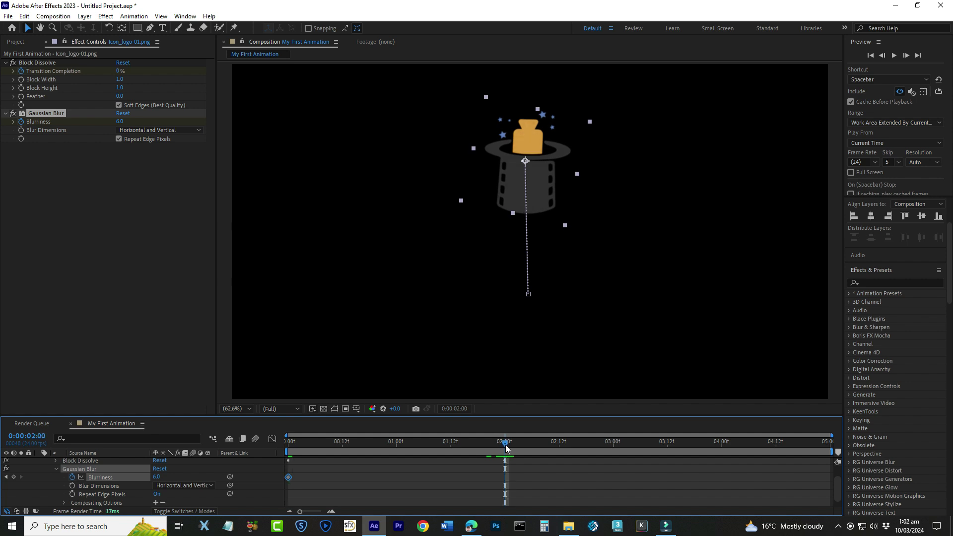
{"action": "left_click_drag", "start_coordinate": [156, 477], "coordinate": [118, 480]}
{"action": "left_click_drag", "start_coordinate": [308, 445], "coordinate": [213, 448]}
{"action": "left_click_drag", "start_coordinate": [158, 477], "coordinate": [203, 478]}
{"action": "mouse_move", "coordinate": [292, 450]}
{"action": "left_mouse_down"}
{"action": "mouse_move", "coordinate": [523, 449]}
{"action": "mouse_move", "coordinate": [275, 446]}
{"action": "left_mouse_up"}
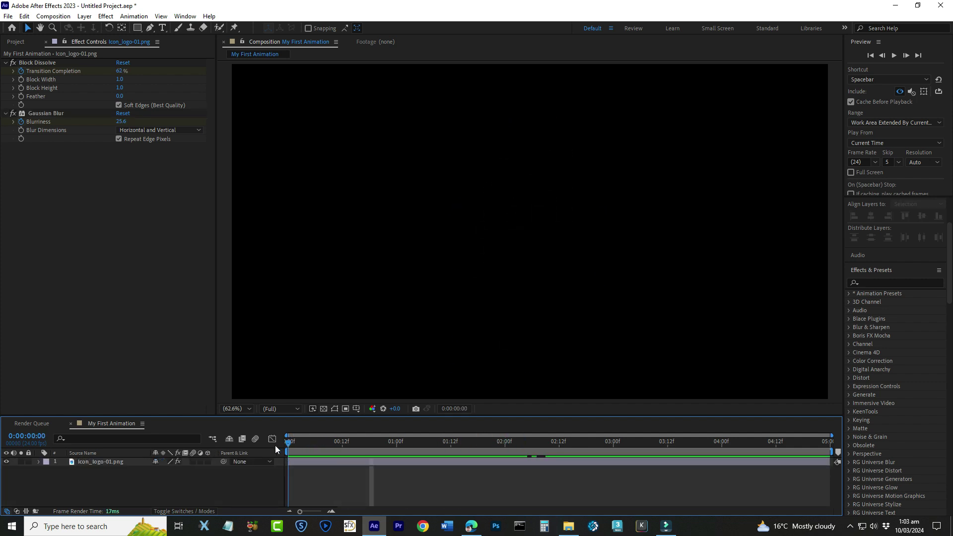
{"action": "left_click", "coordinate": [894, 55]}
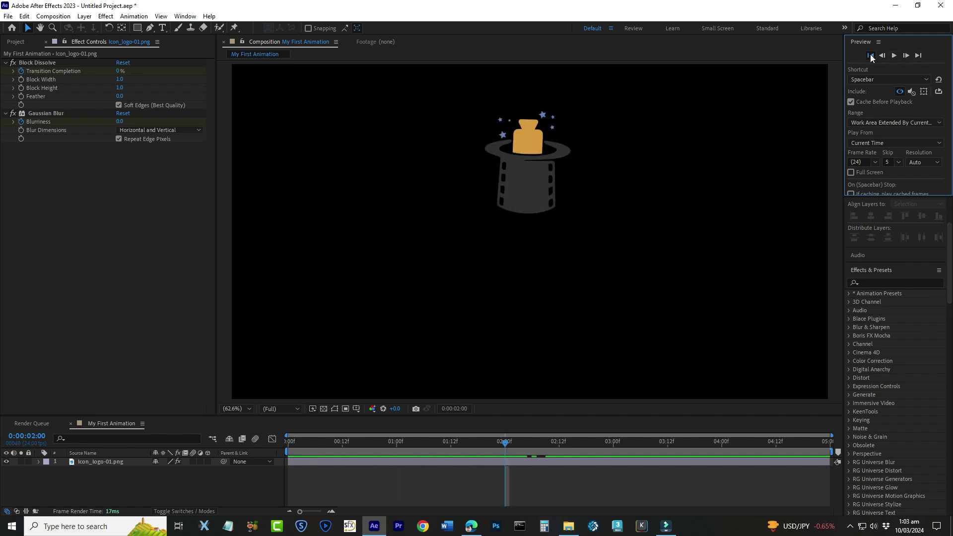
{"action": "left_click", "coordinate": [117, 423]}
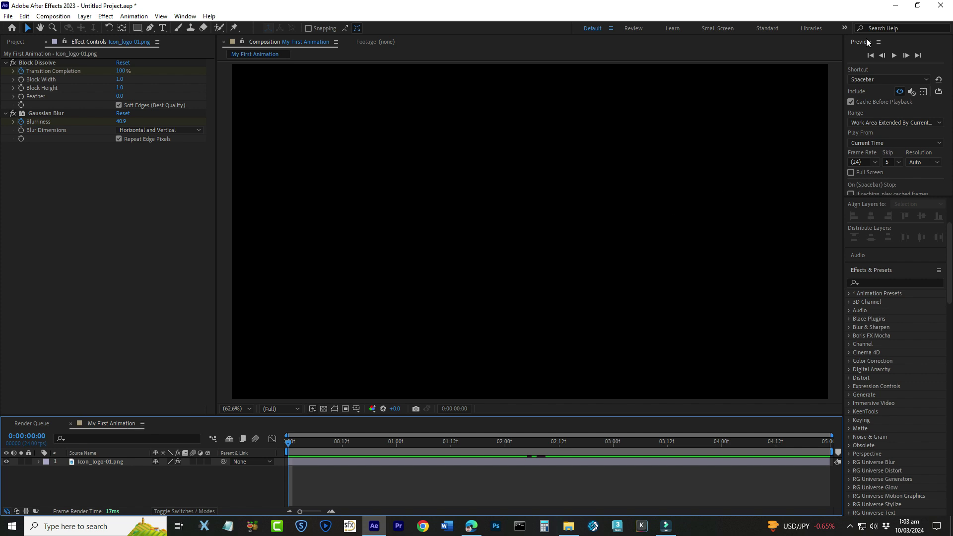
{"action": "left_click", "coordinate": [896, 56]}
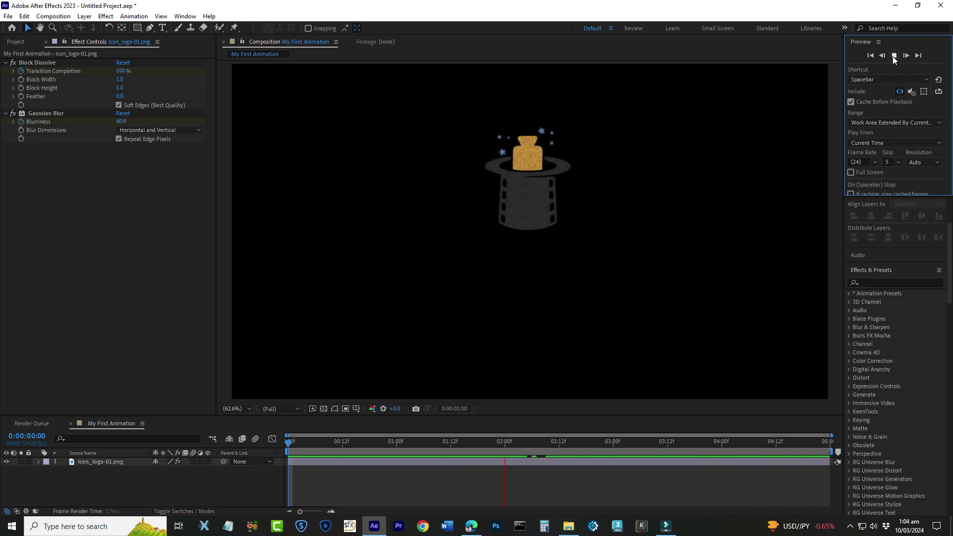
{"action": "key", "text": "space"}
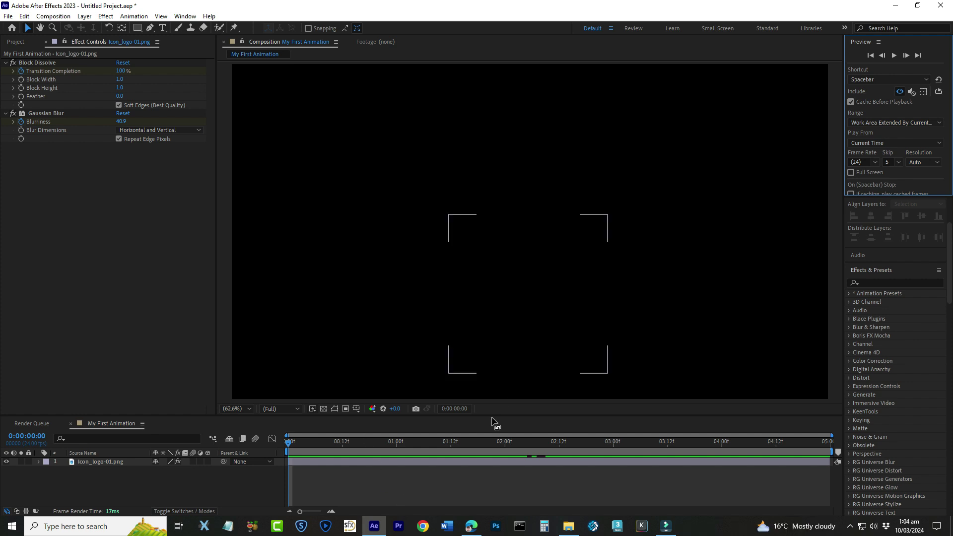
{"action": "left_click", "coordinate": [407, 442]}
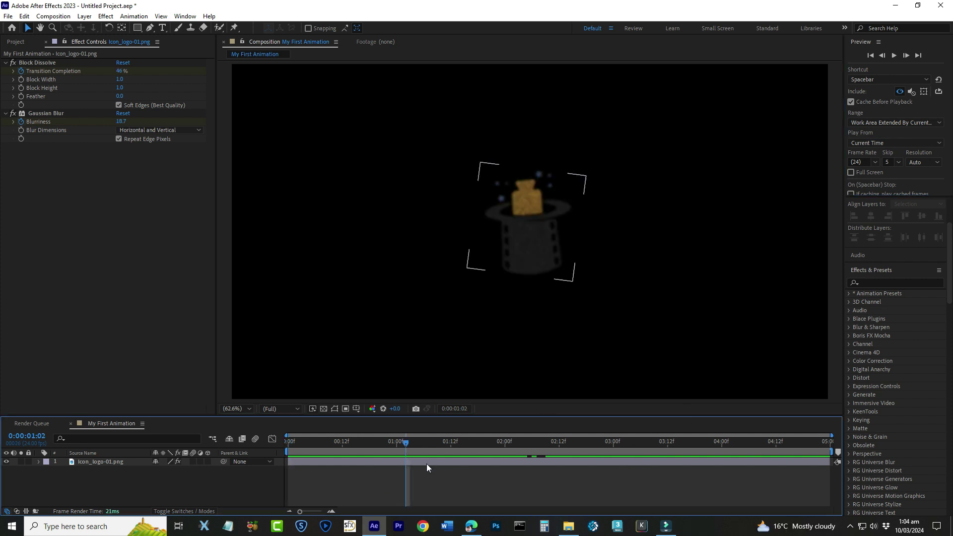
{"action": "left_click_drag", "start_coordinate": [407, 445], "coordinate": [257, 455]}
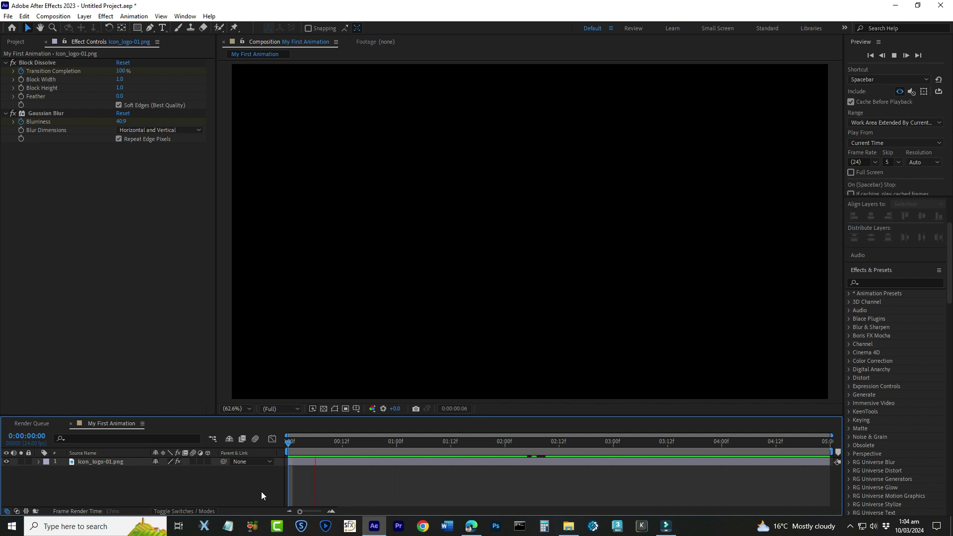
{"action": "left_click", "coordinate": [371, 448]}
{"action": "left_click_drag", "start_coordinate": [371, 448], "coordinate": [224, 442]}
{"action": "left_click", "coordinate": [406, 444]}
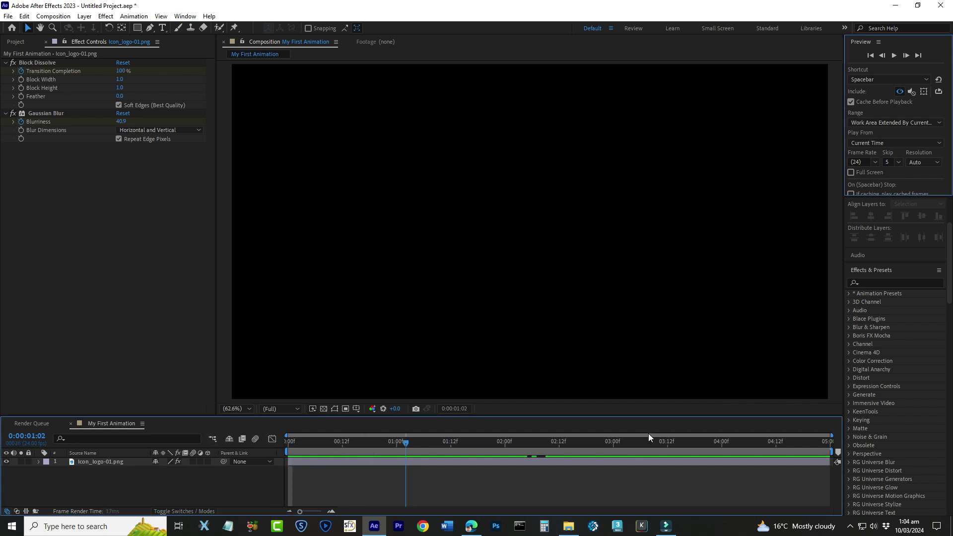
{"action": "left_click_drag", "start_coordinate": [404, 445], "coordinate": [246, 456]}
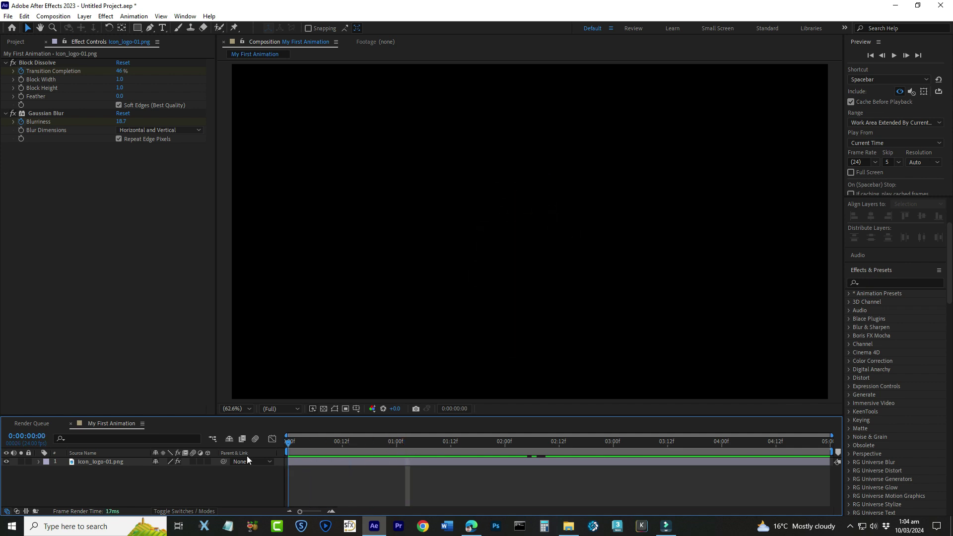
{"action": "key", "text": "space"}
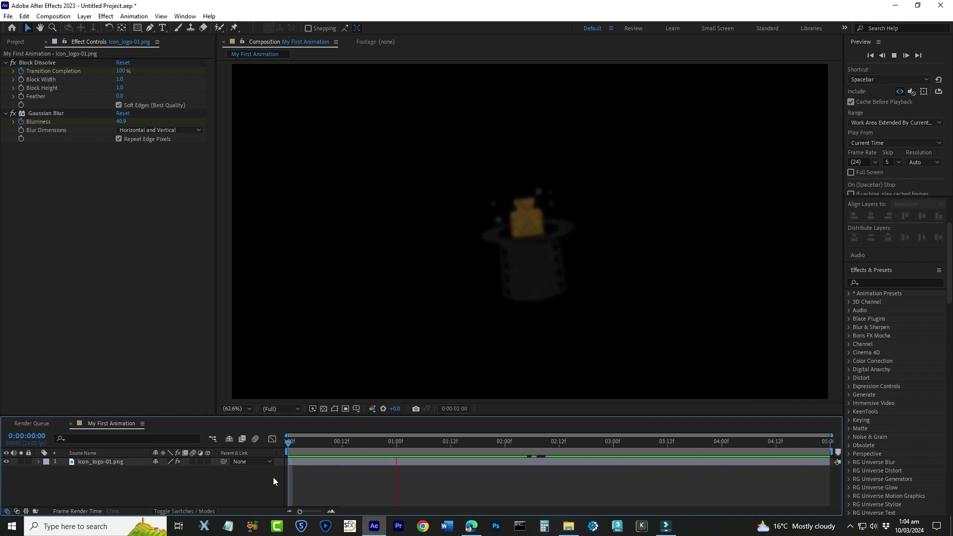
{"action": "left_click", "coordinate": [371, 443]}
{"action": "left_click_drag", "start_coordinate": [371, 444], "coordinate": [219, 442]}
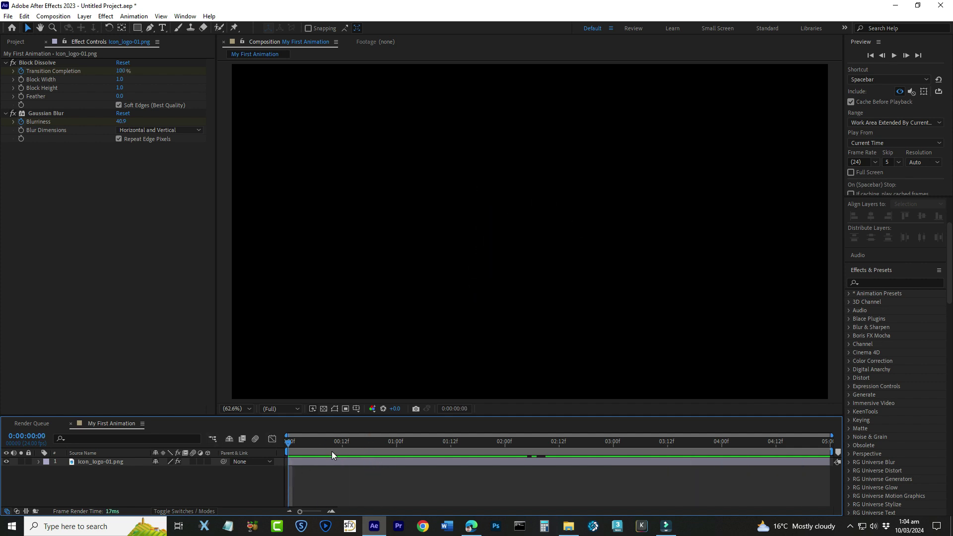
{"action": "left_click", "coordinate": [405, 443]}
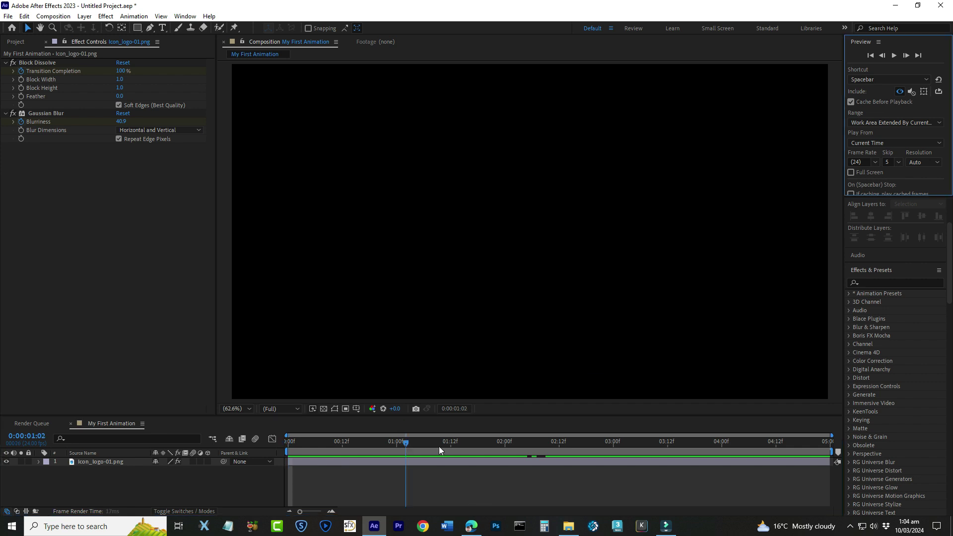
{"action": "left_click_drag", "start_coordinate": [418, 446], "coordinate": [225, 459]}
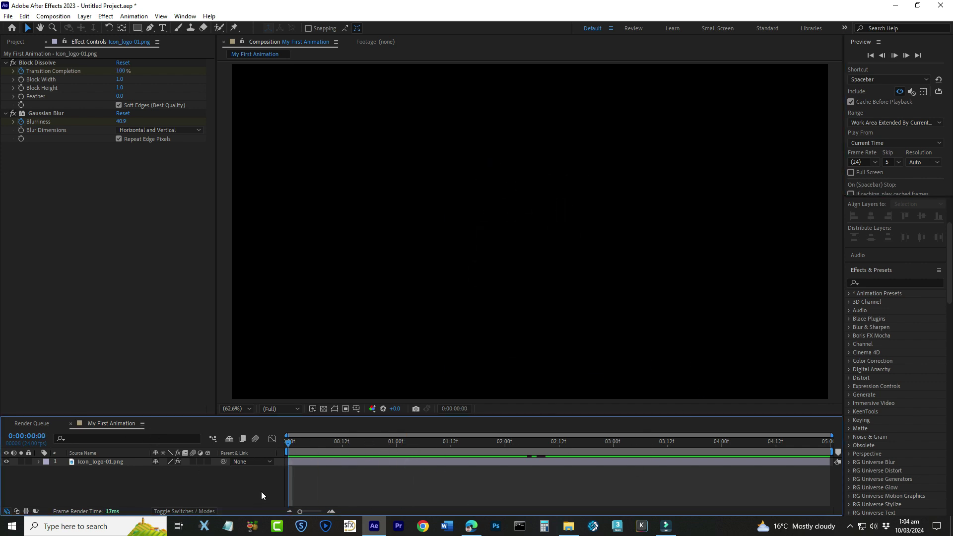
{"action": "key", "text": "space"}
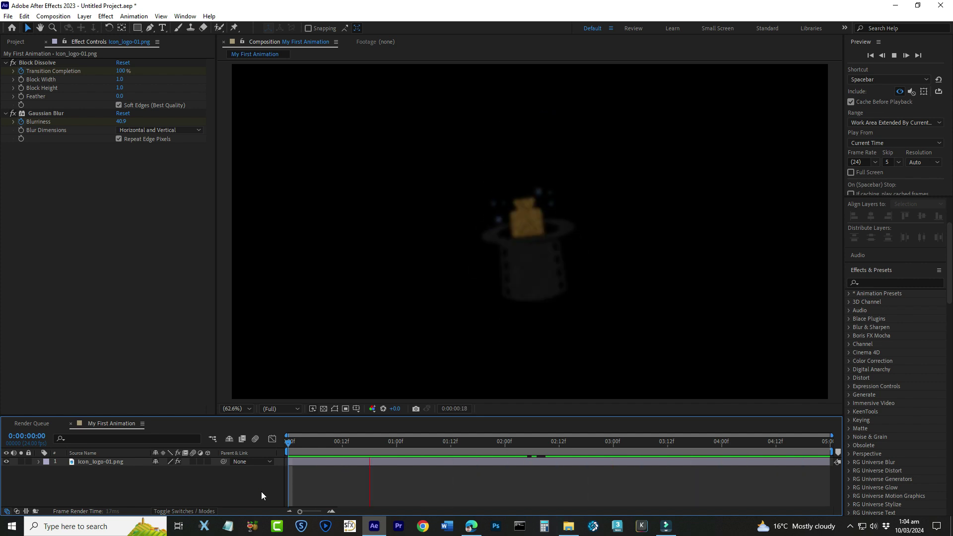
{"action": "key", "text": "space"}
{"action": "key", "text": "Home"}
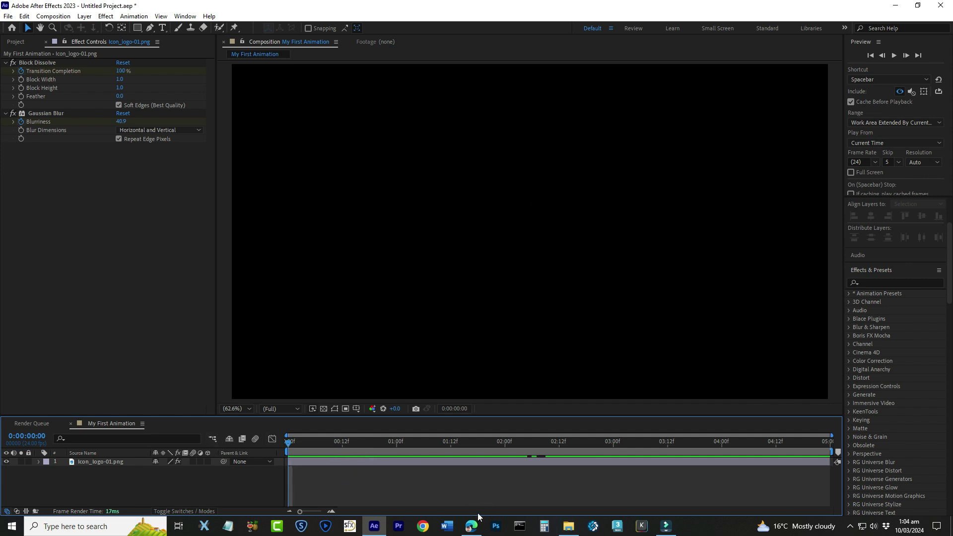
{"action": "left_click_drag", "start_coordinate": [290, 443], "coordinate": [269, 447]}
{"action": "left_click", "coordinate": [8, 16]}
Use File > Export > Add to Adobe Media Encoder Queue for My First Animation
{"action": "mouse_move", "coordinate": [55, 171]}
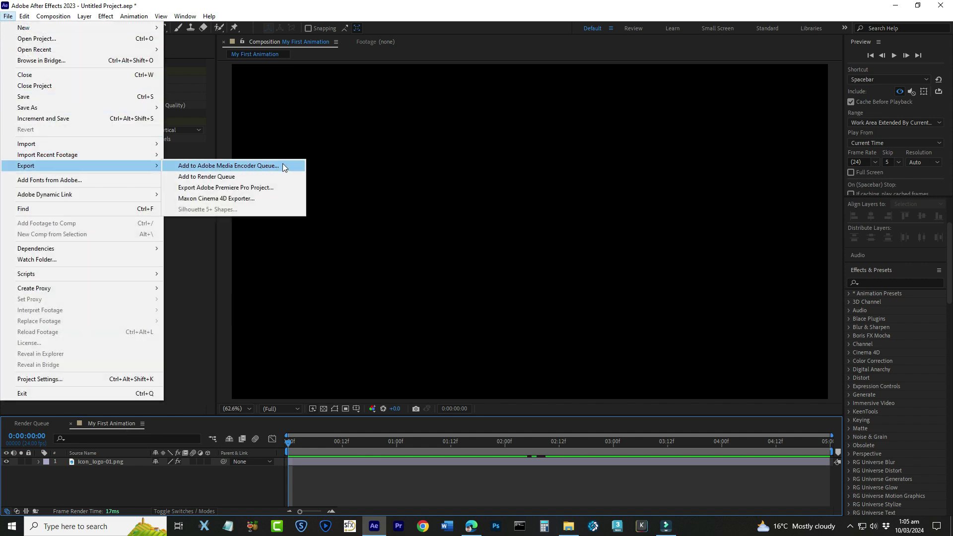
{"action": "left_click", "coordinate": [247, 166]}
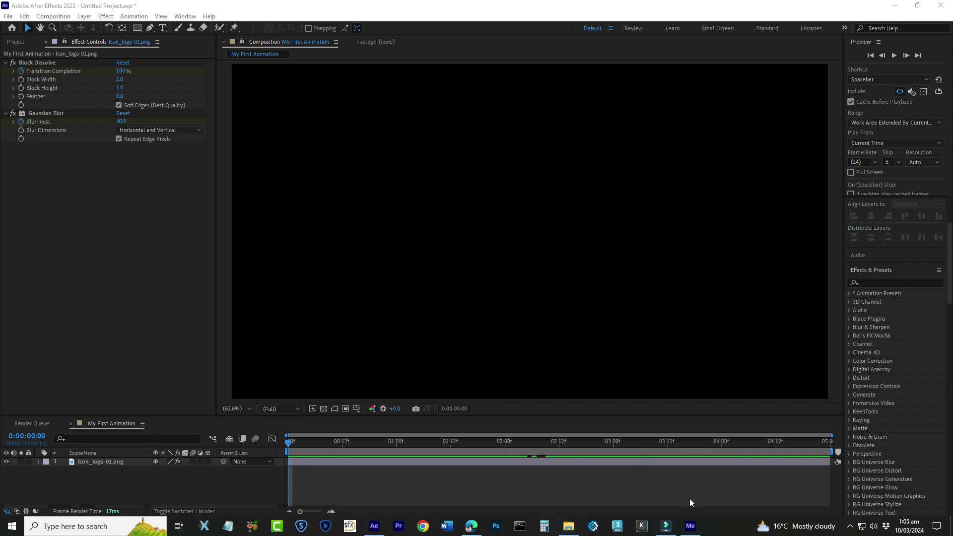
Set the My First Animation queue item to H.264 with the Match Source - High bitrate preset
{"action": "mouse_move", "coordinate": [692, 525]}
{"action": "mouse_move", "coordinate": [690, 495]}
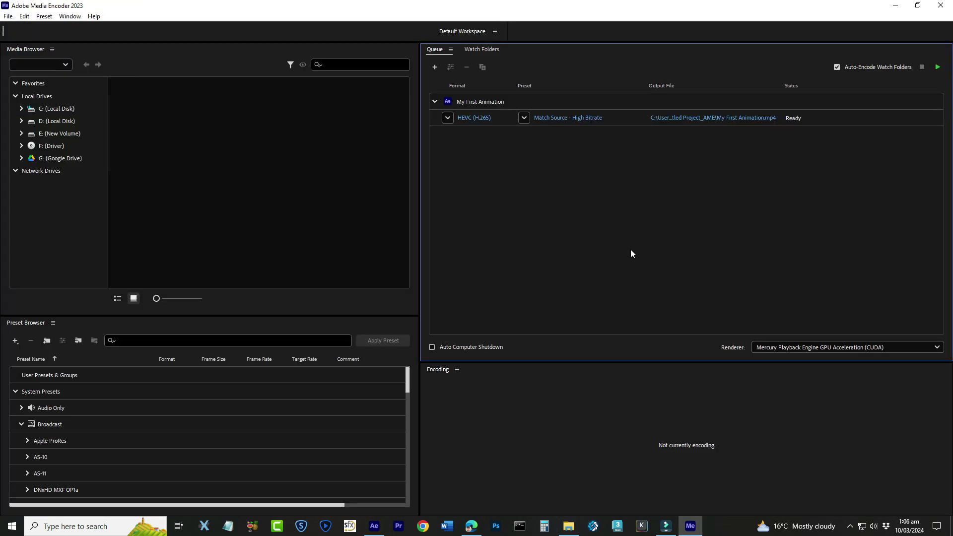
{"action": "left_click", "coordinate": [527, 106]}
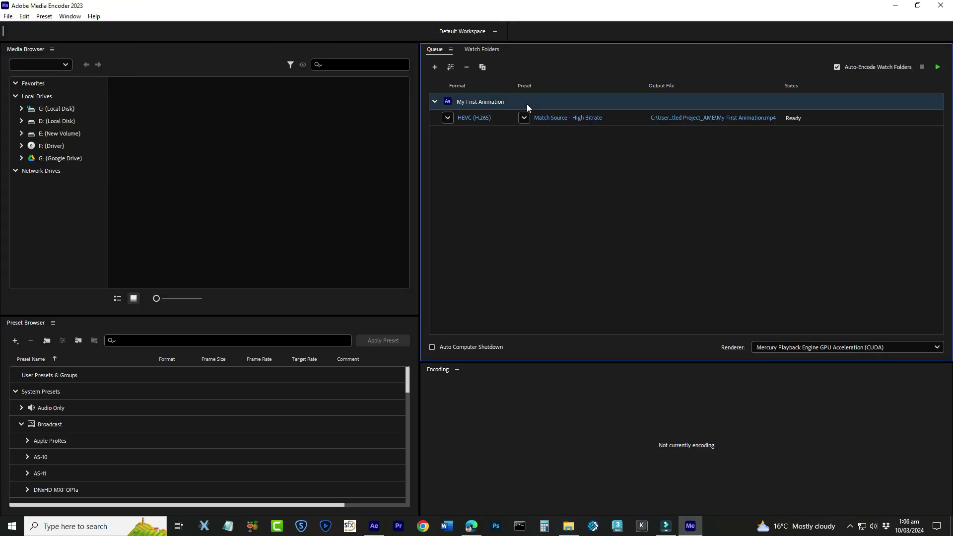
{"action": "left_click", "coordinate": [448, 118]}
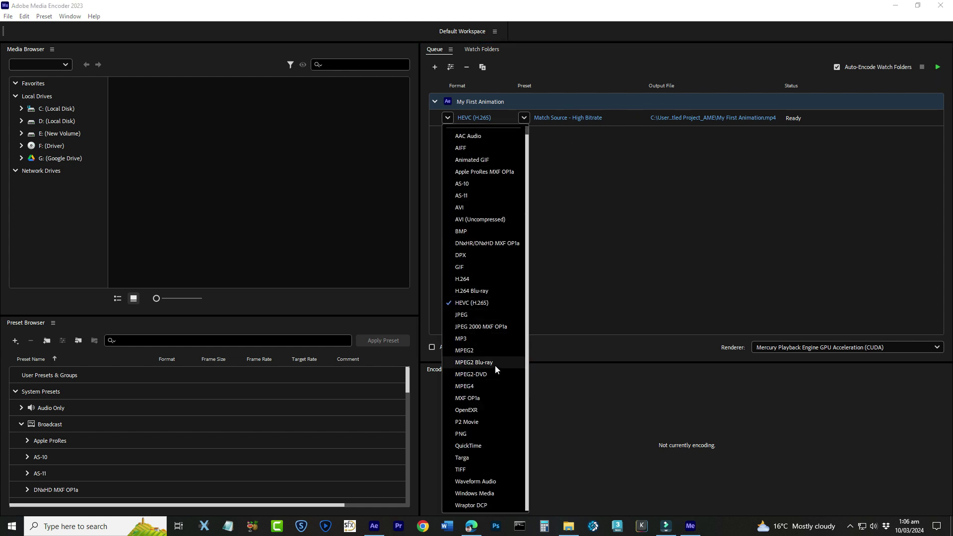
{"action": "left_click", "coordinate": [464, 279]}
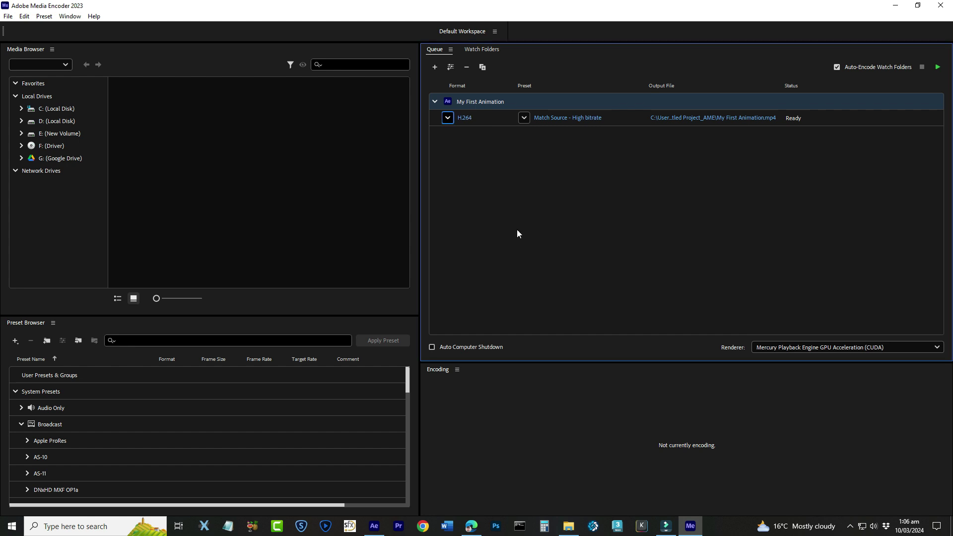
{"action": "left_click", "coordinate": [524, 118]}
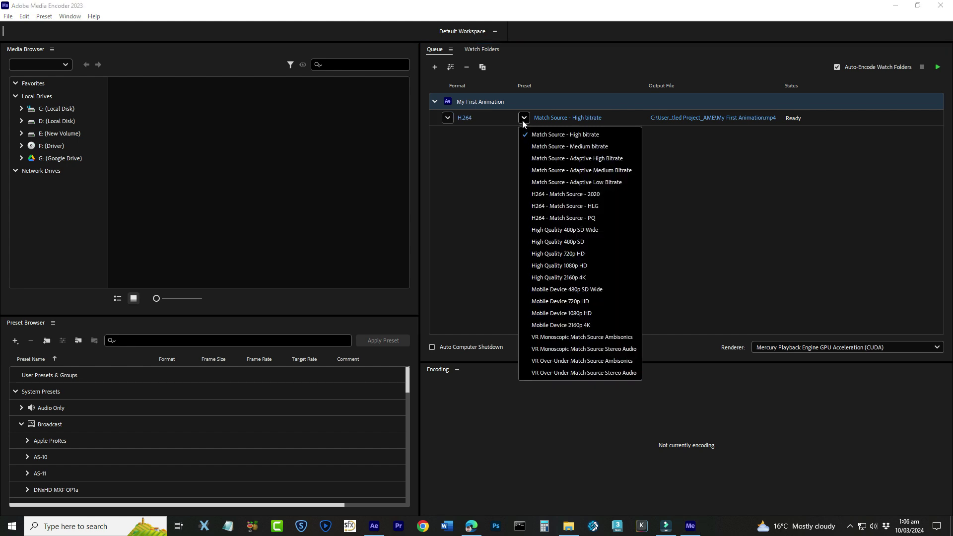
{"action": "left_click", "coordinate": [571, 138]}
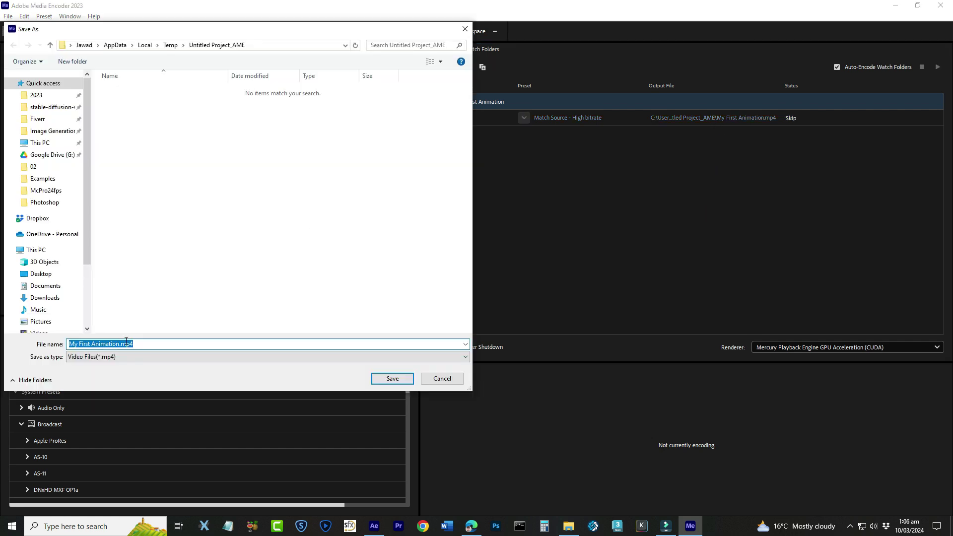
Save My First Animation.mp4 into the After Effects\01 folder and start the render queue
{"action": "left_click", "coordinate": [262, 49]}
{"action": "type", "text": "E:\\Work\\Projects\\Jawad\\Personal Projects\\After Effects\\01"}
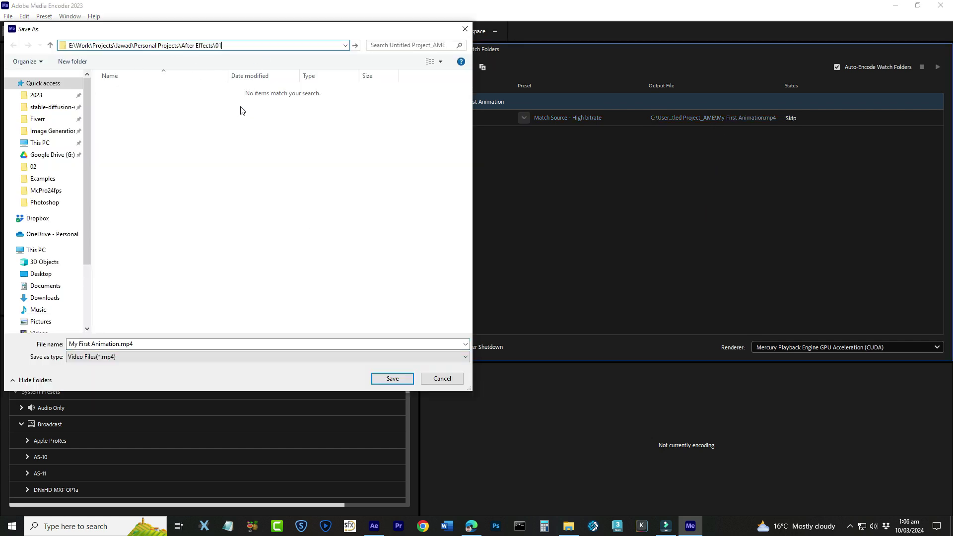
{"action": "key", "text": "ctrl+a"}
{"action": "key", "text": "Return"}
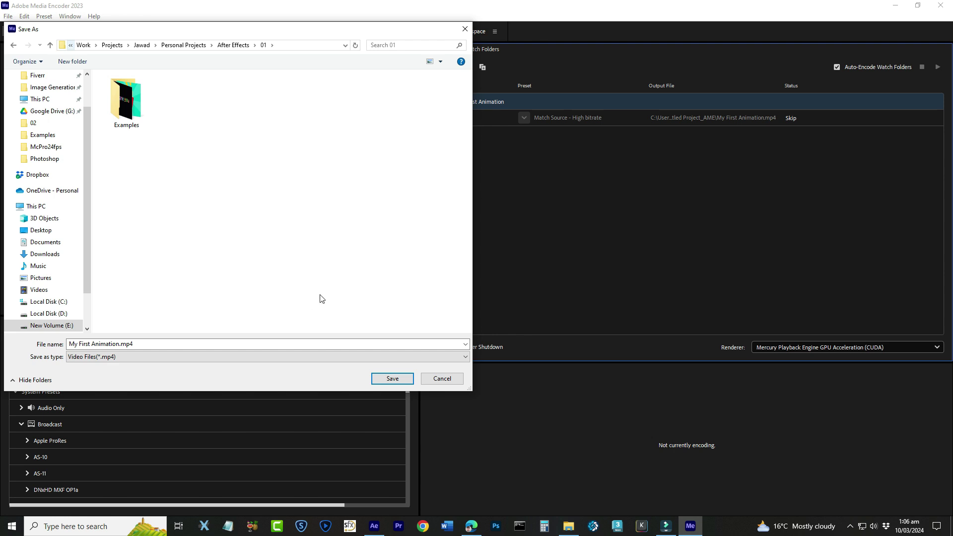
{"action": "left_click", "coordinate": [392, 379]}
{"action": "left_click", "coordinate": [938, 67]}
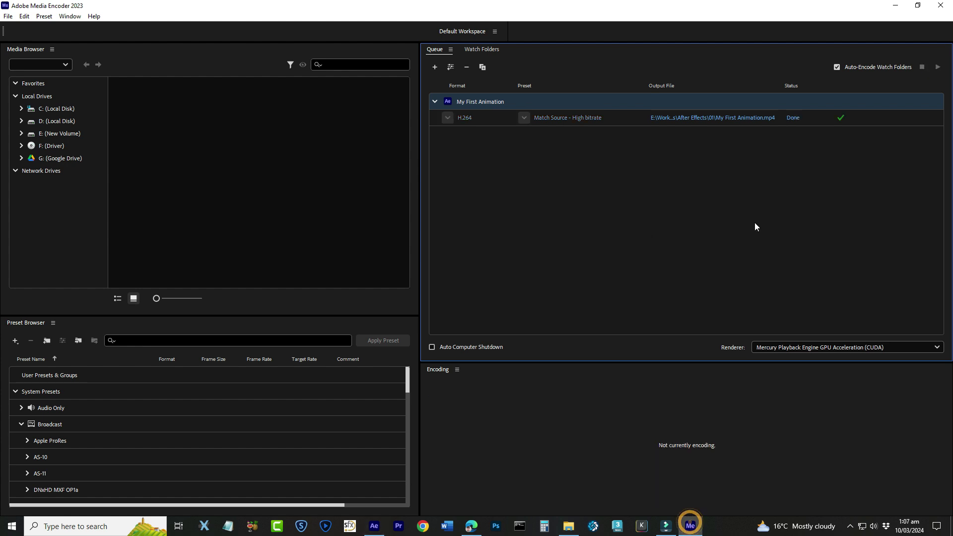
Open the 01 folder, play My First Animation.mp4 in VLC to verify it, then close VLC
{"action": "left_click", "coordinate": [568, 526]}
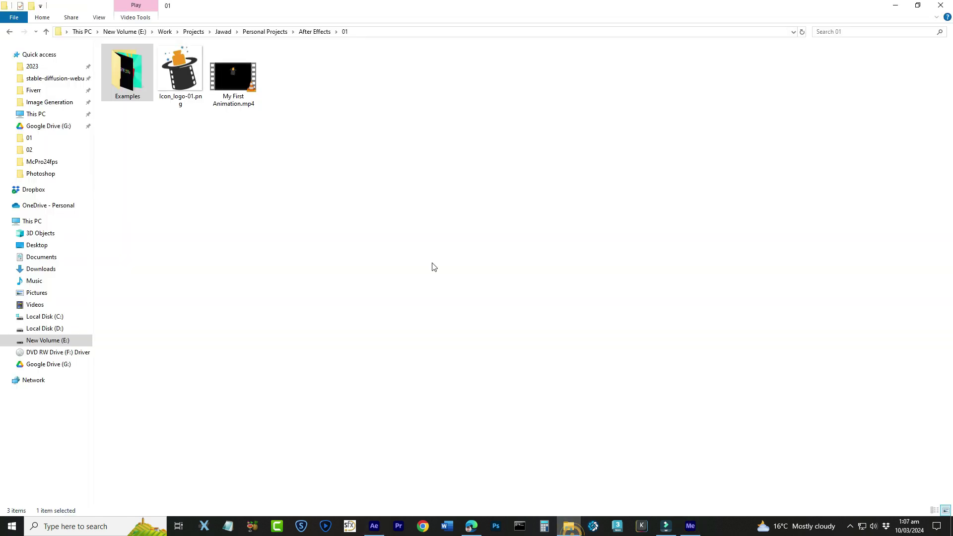
{"action": "left_click", "coordinate": [230, 101]}
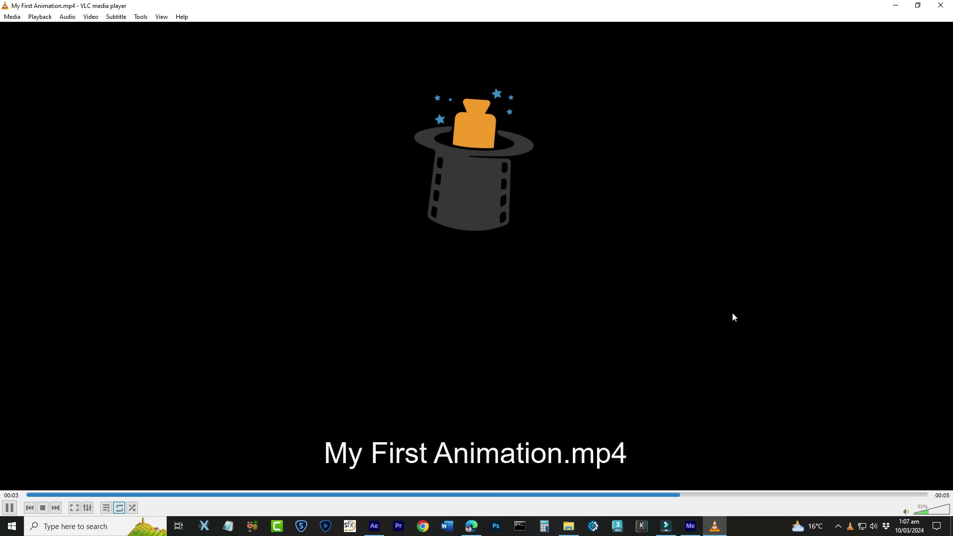
{"action": "left_click", "coordinate": [945, 5]}
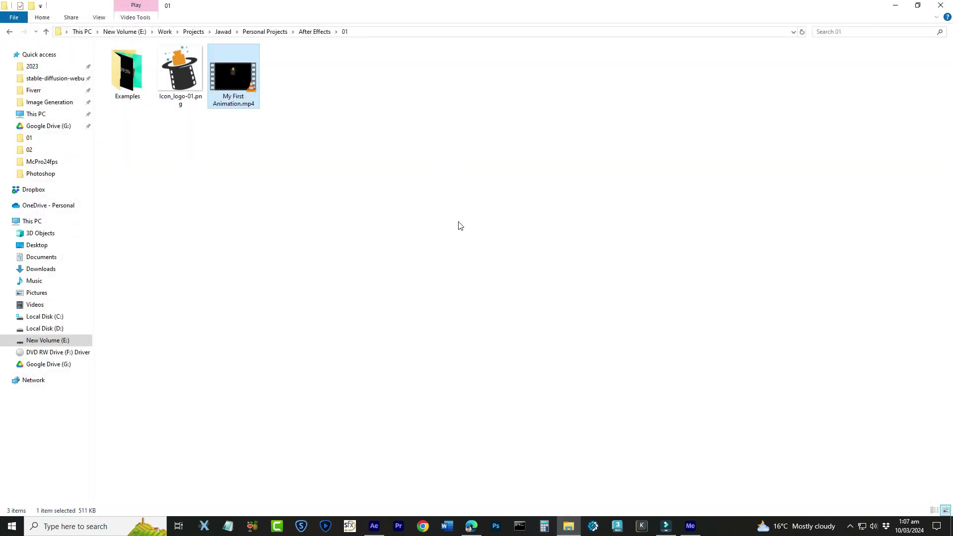
{"action": "left_click", "coordinate": [493, 233]}
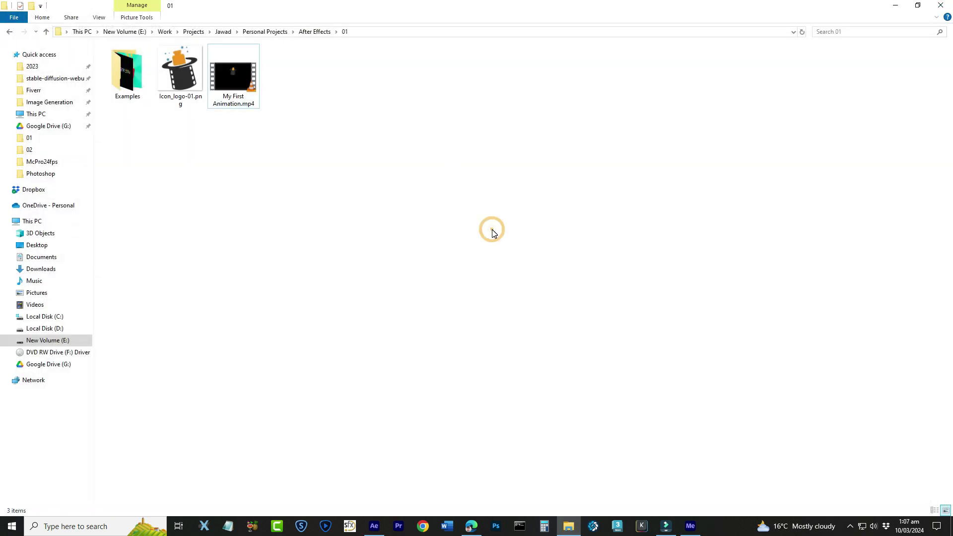